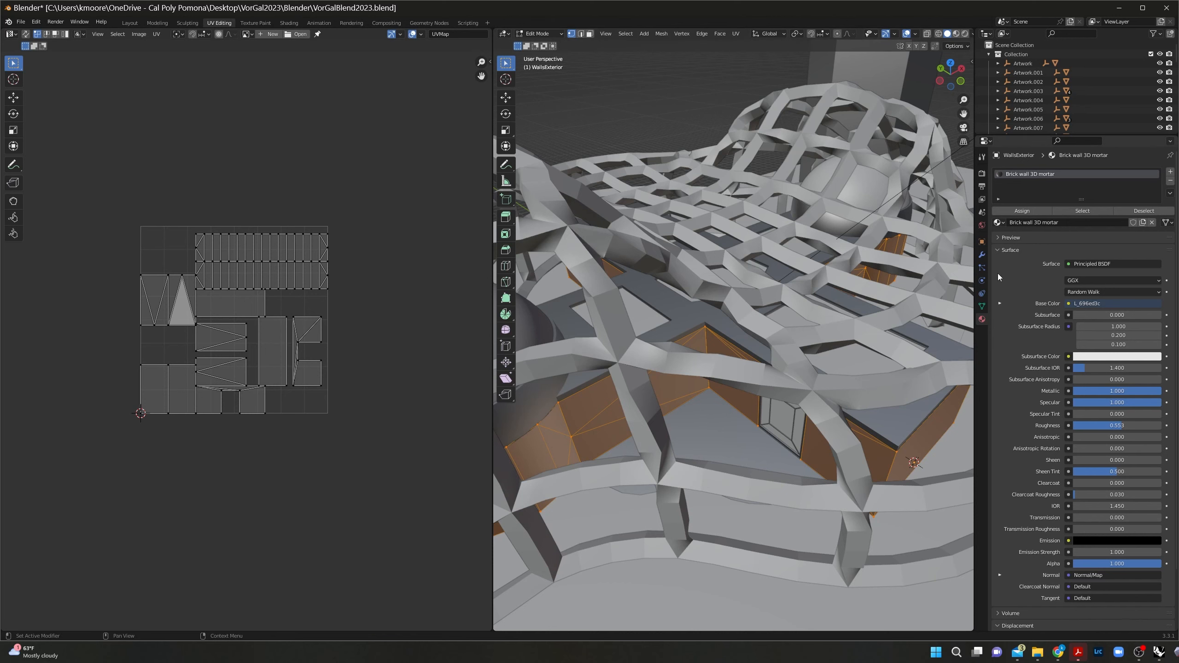
Step: Add a Decimate modifier to the WallsExterior object and set it to Planar mode
click(982, 255)
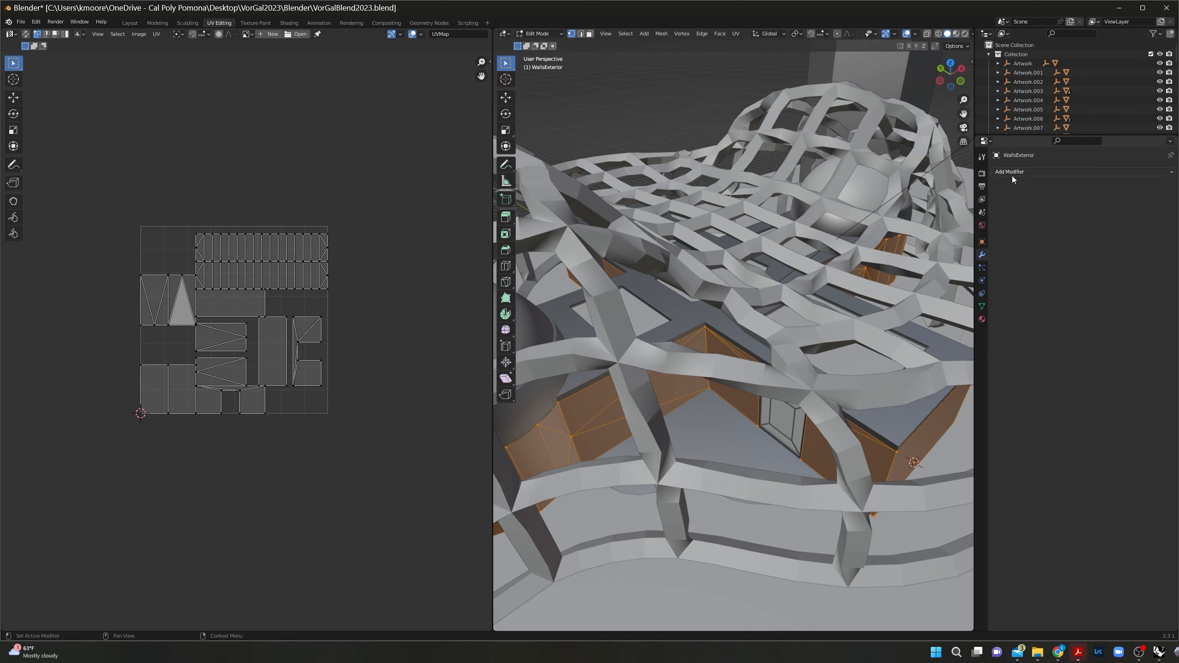
click(1011, 173)
click(991, 239)
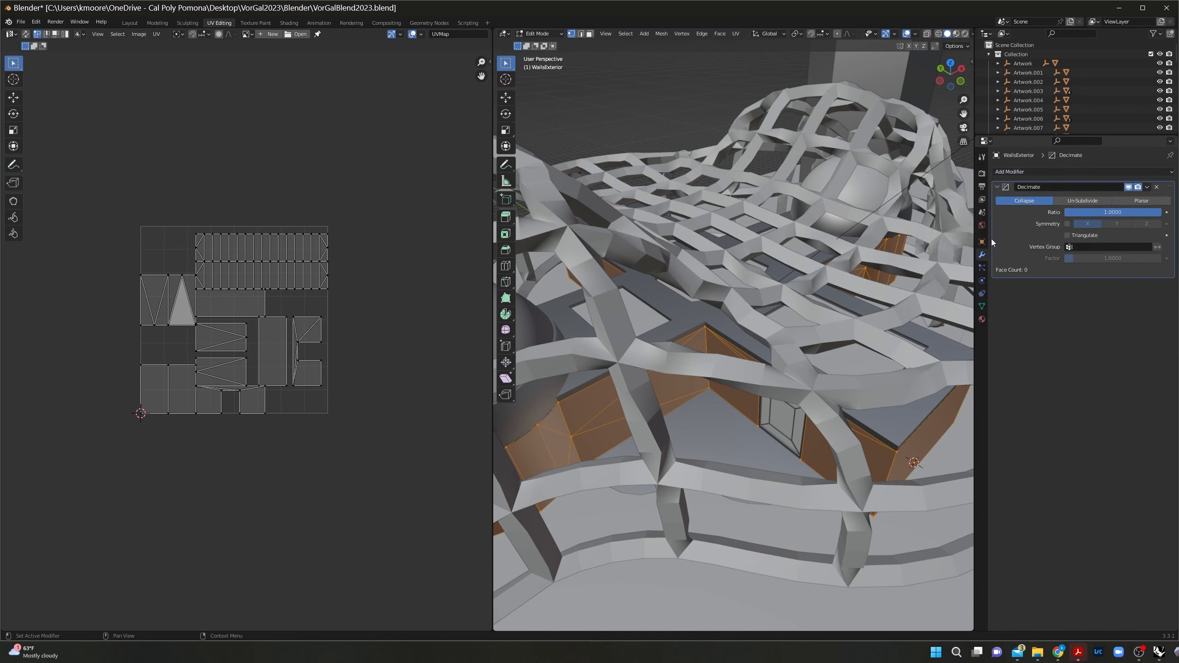
click(1132, 201)
Step: Apply the Decimate modifier in Object Mode and return to editing the wall mesh
click(1147, 187)
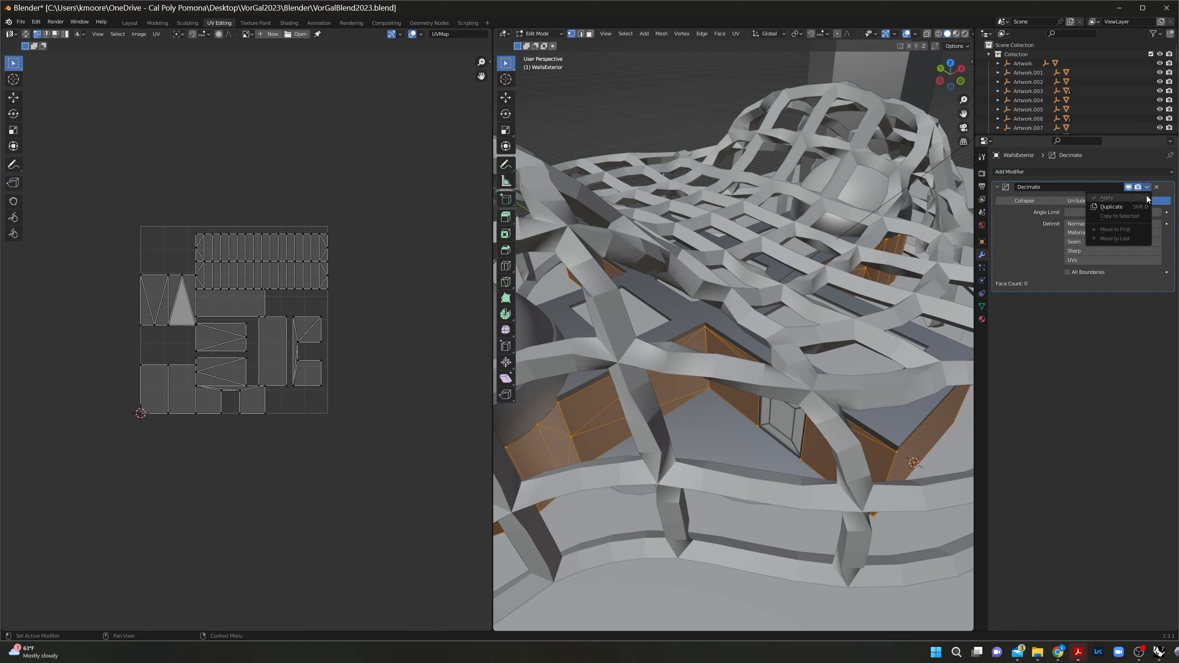
click(553, 34)
click(543, 44)
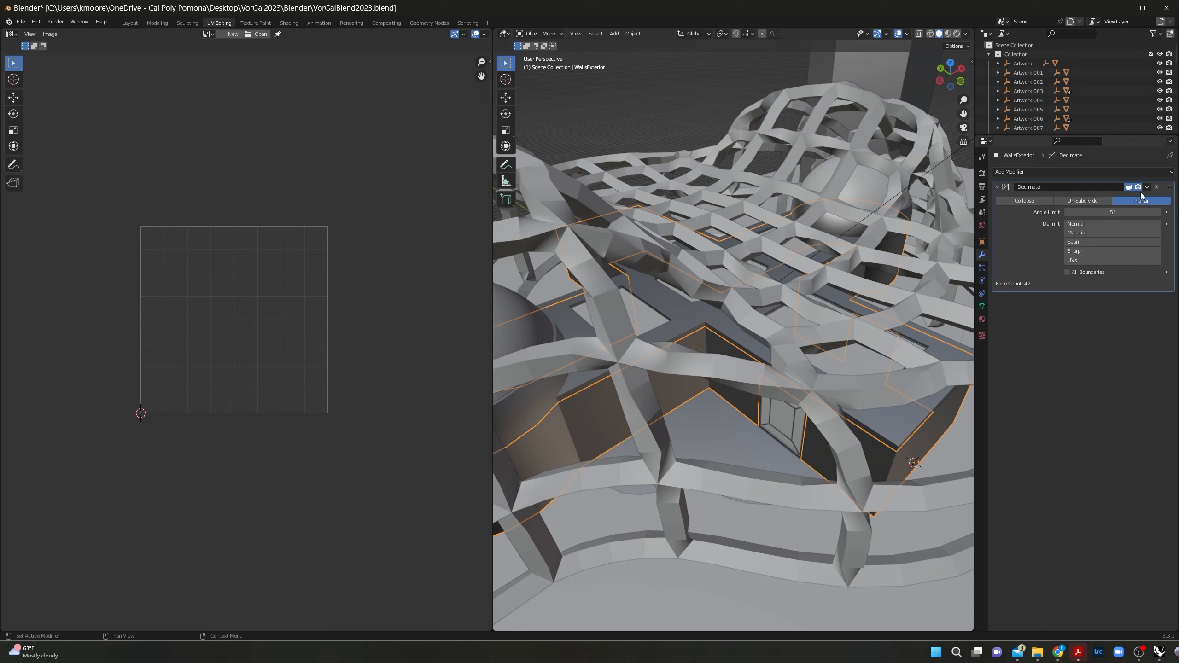
click(1147, 187)
click(1119, 198)
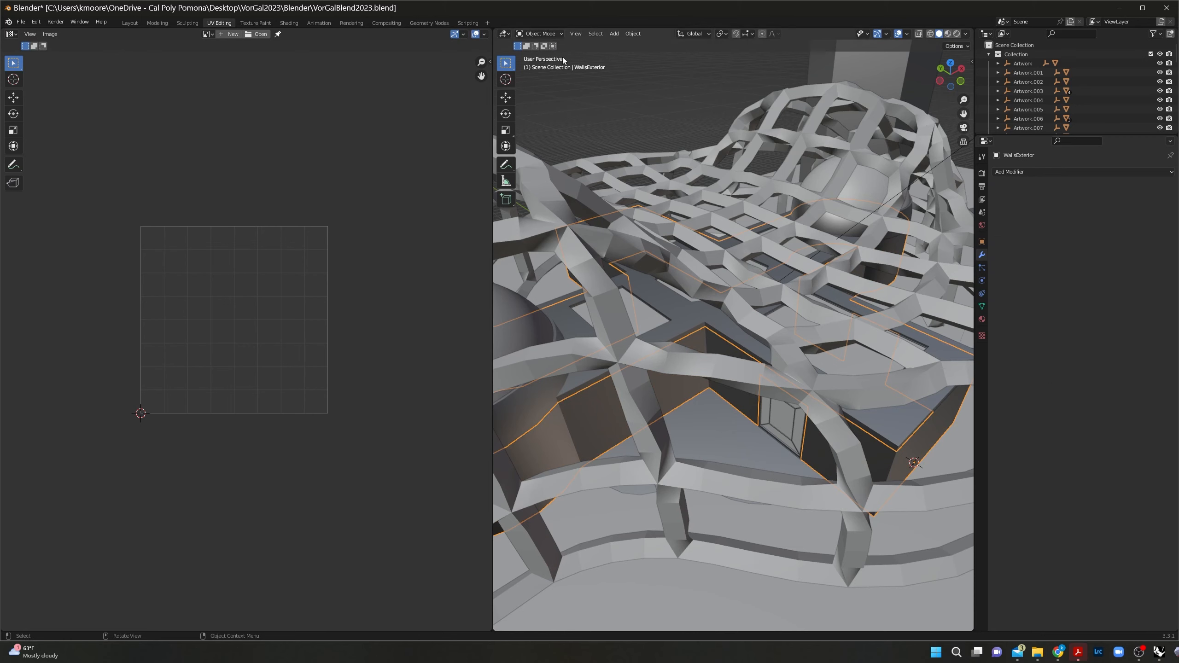
key(Tab)
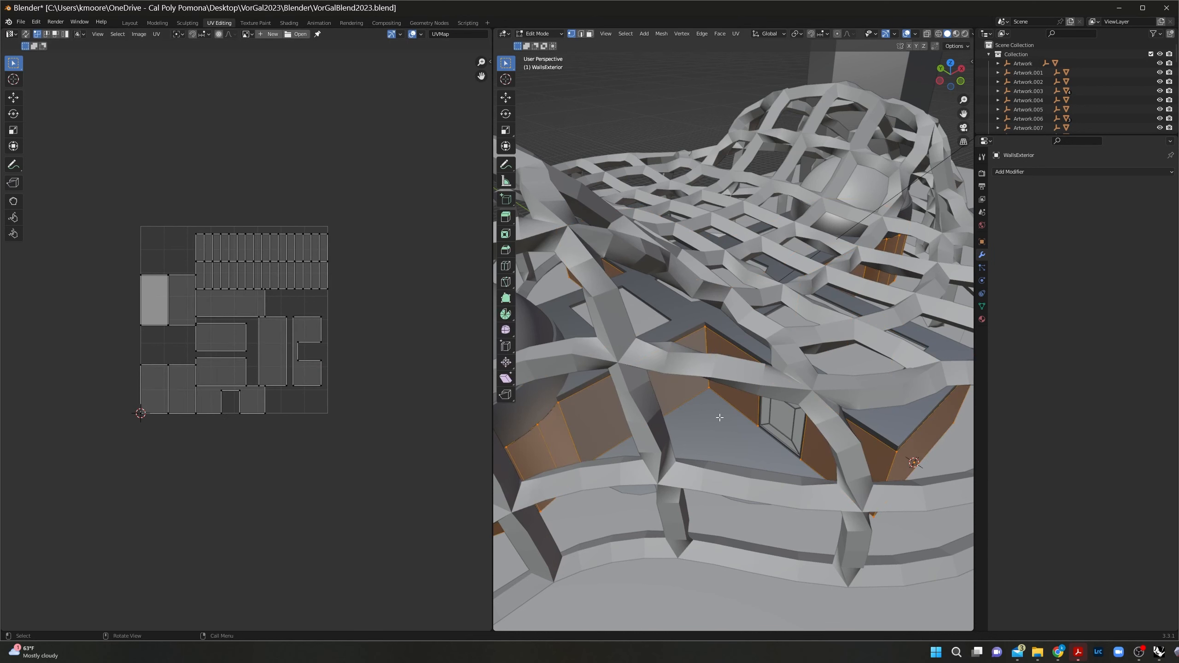
Step: Switch the 3D view to Material Preview shading to show the brick texture on the exterior walls
click(956, 34)
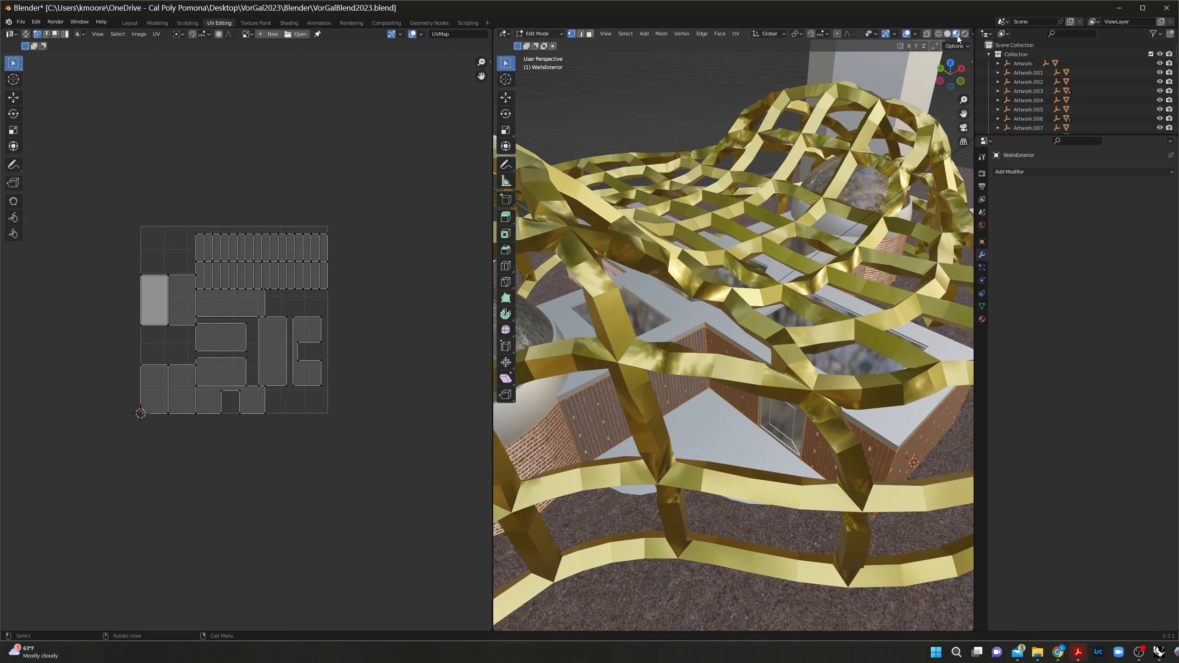
middle_drag(692, 450, 810, 361)
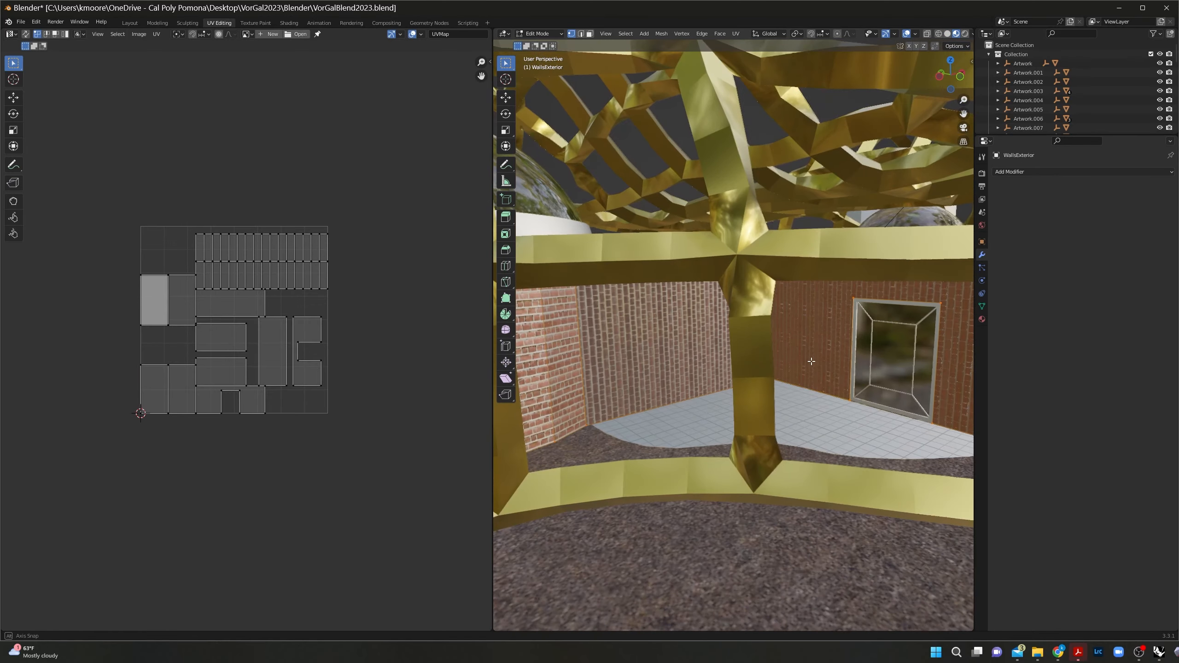
shift+middle_drag(684, 395, 710, 377)
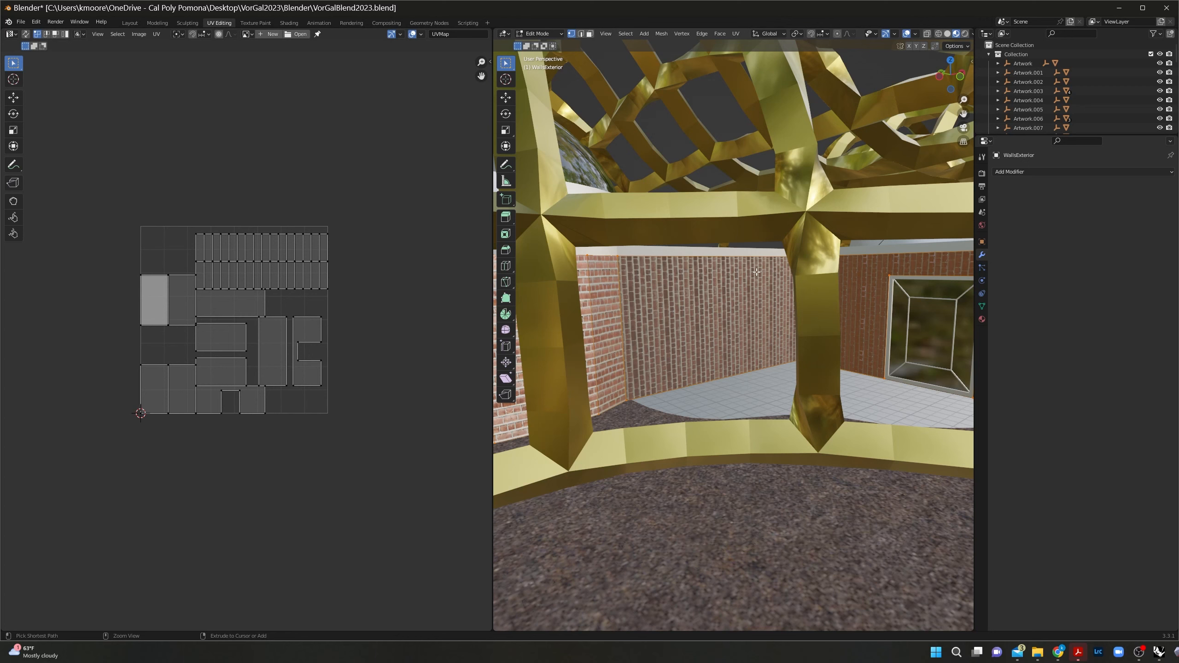
Step: Clear the mesh selection, return to Object Mode and hide every object except WallsExterior
key(alt+a)
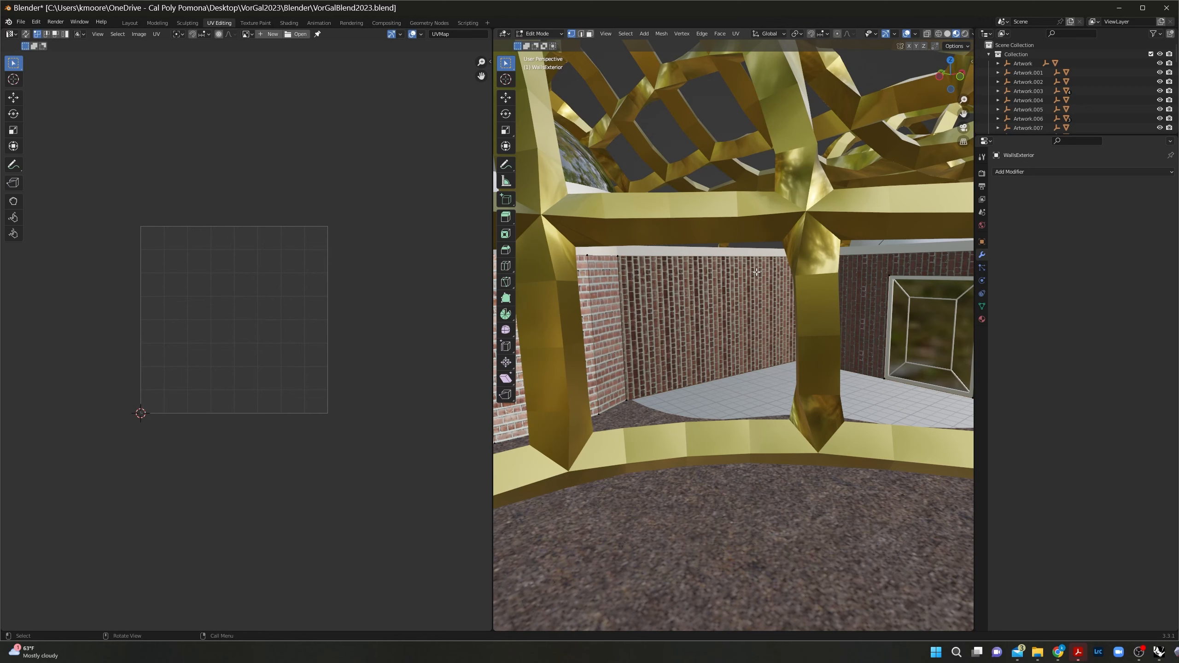
key(Tab)
key(ctrl+i)
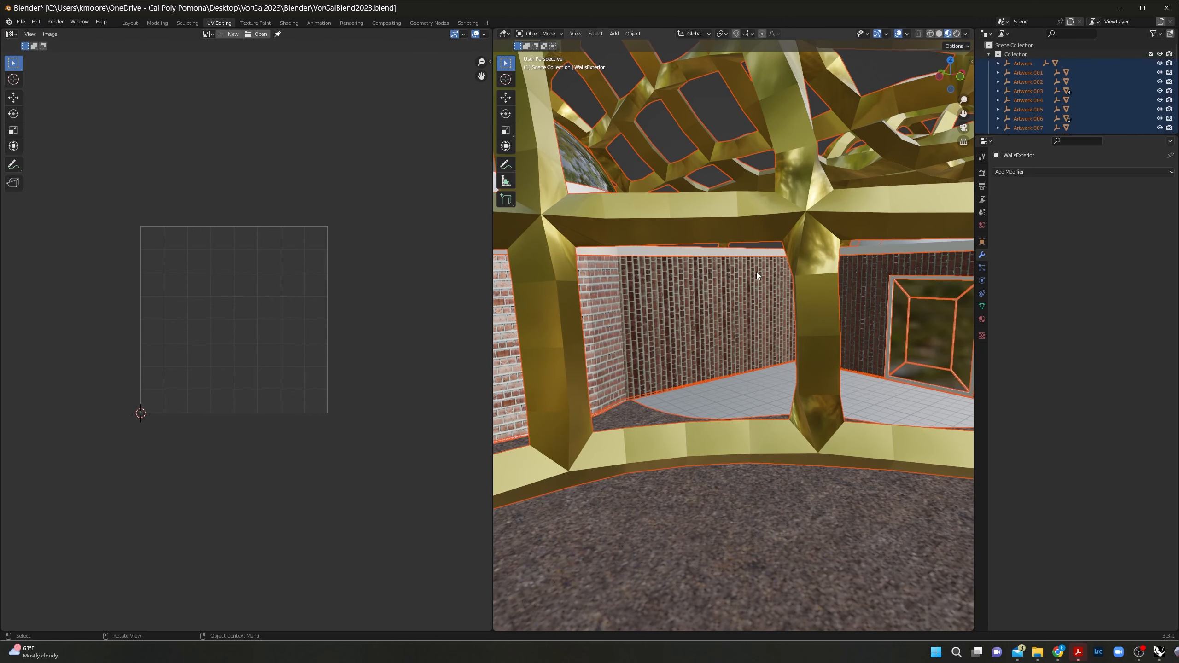
key(h)
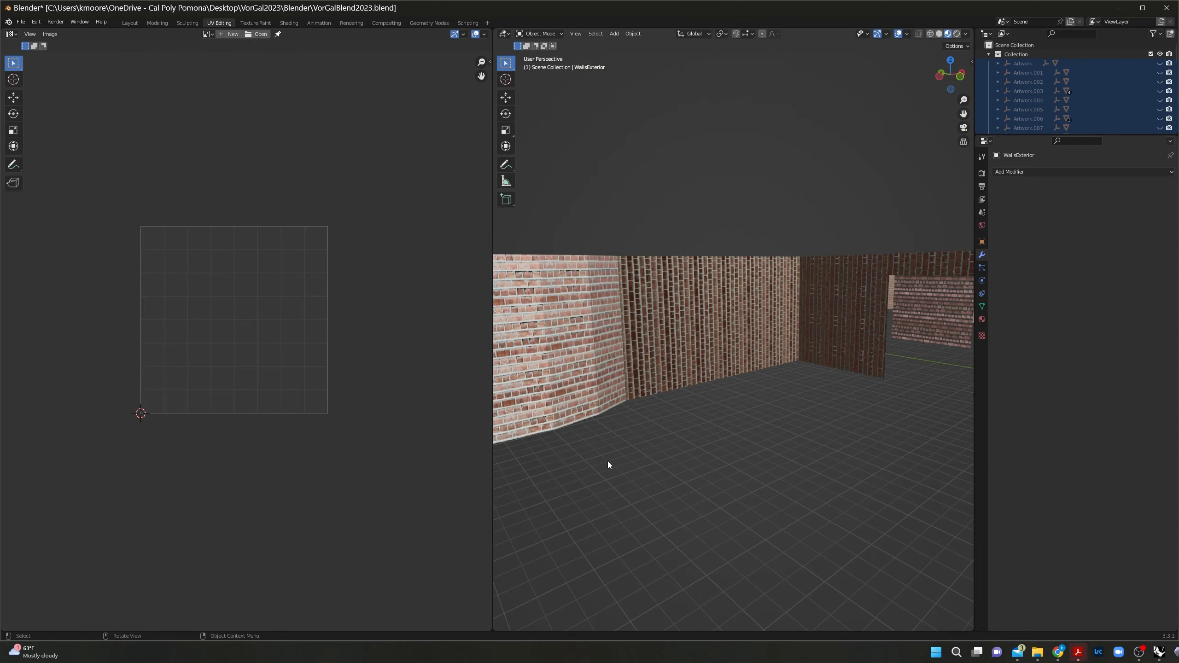
Step: Reselect the WallsExterior object and select its entire mesh in Edit Mode
scroll(632, 453, down, 6)
middle_drag(750, 401, 818, 323)
scroll(717, 437, up, 3)
scroll(712, 343, up, 4)
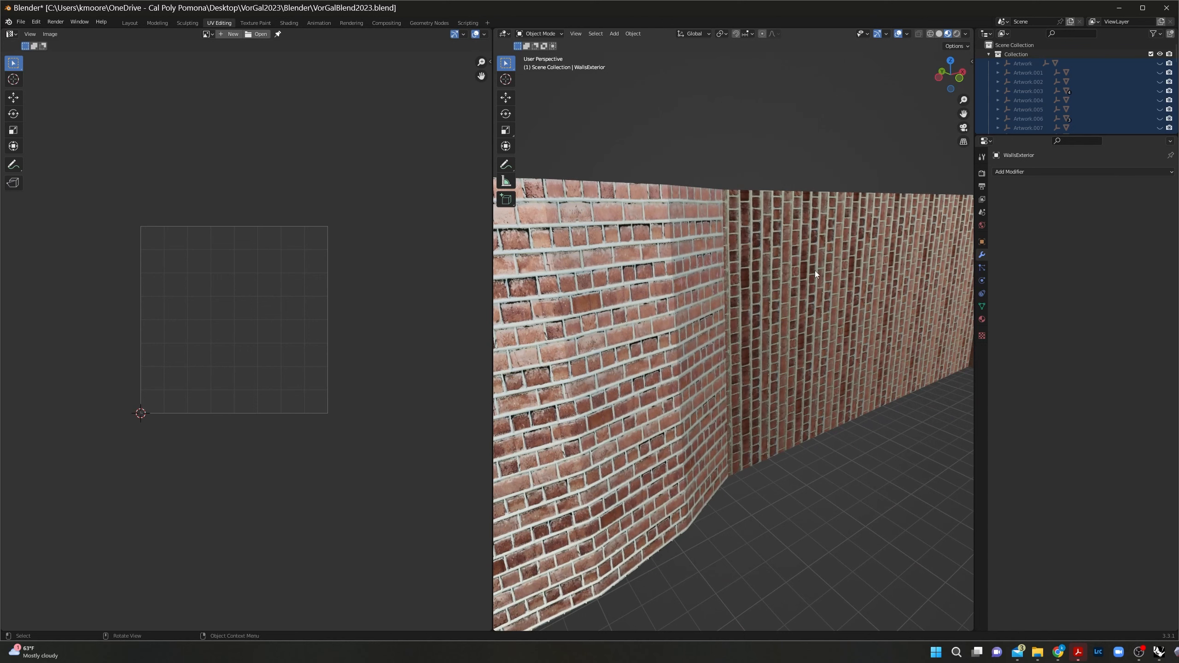
click(814, 271)
click(837, 477)
click(833, 321)
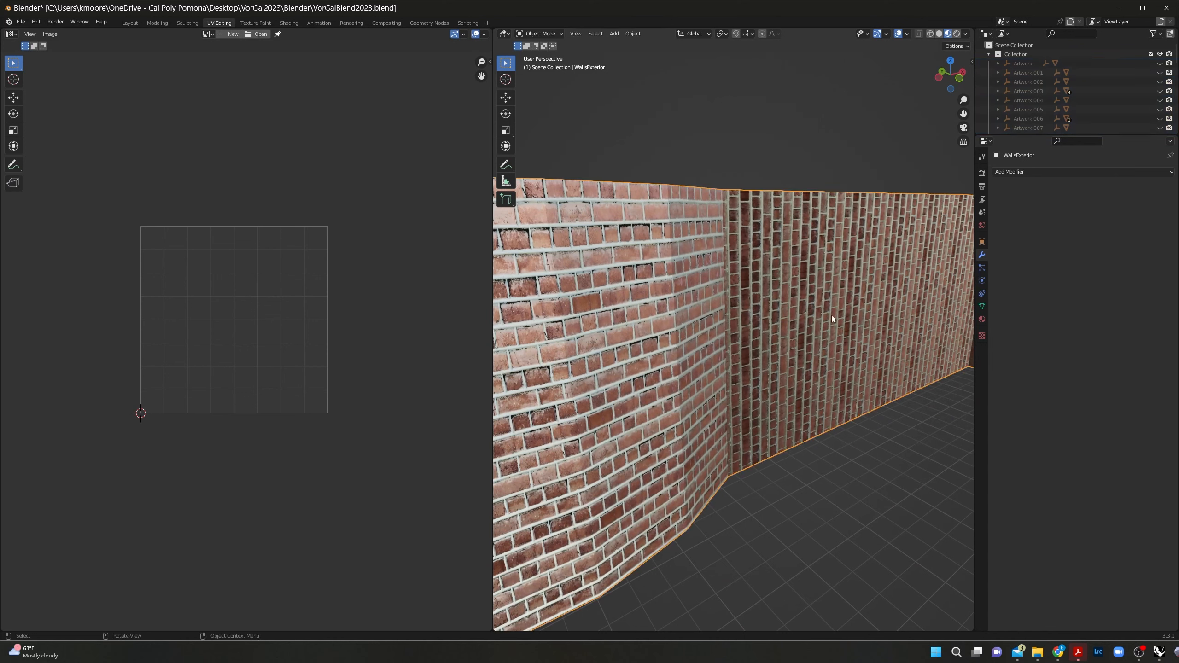
key(Tab)
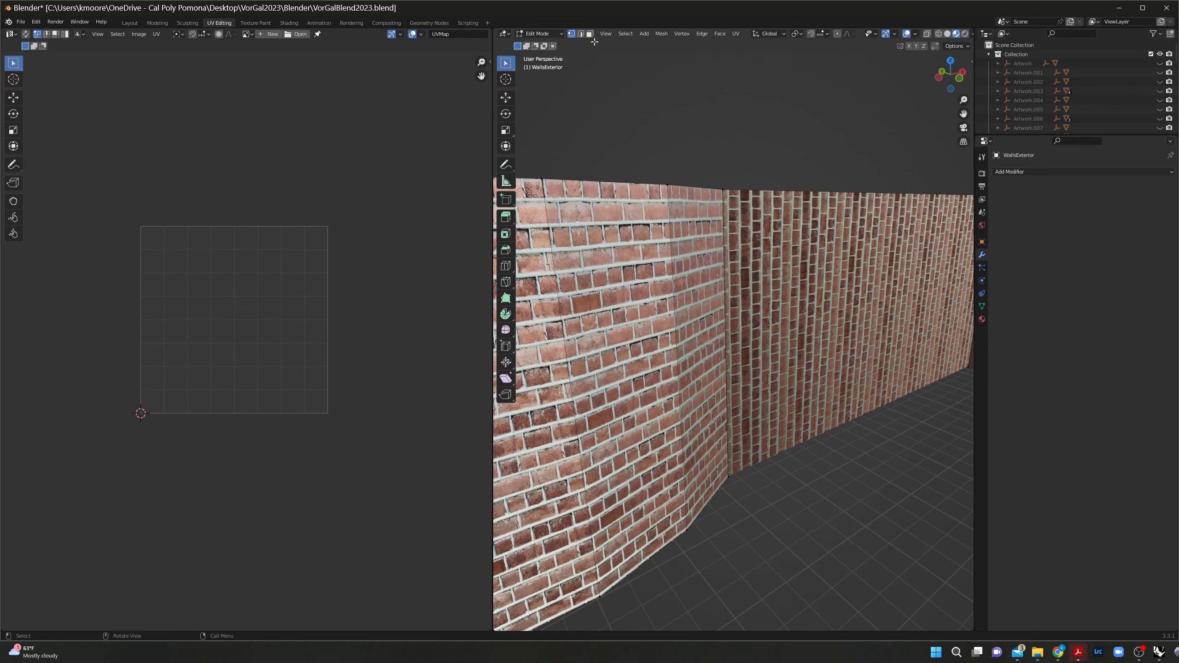
key(a)
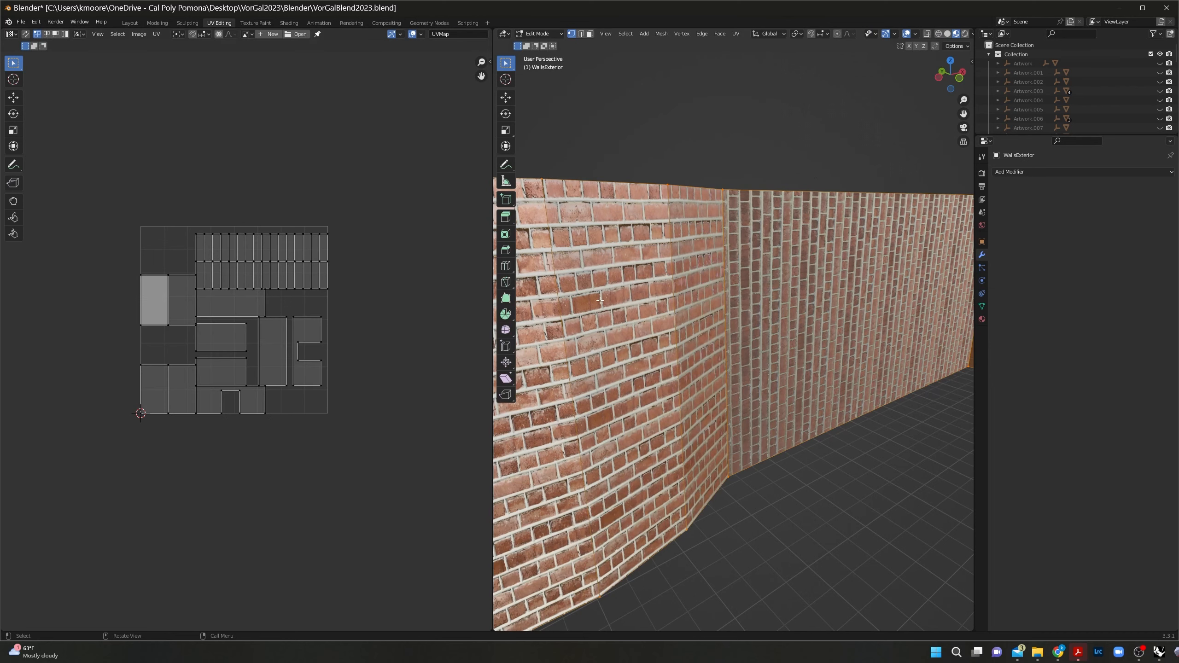
Step: Set the 3D view and UV editor to face selection and select the tall rectangular UV island below the narrow strips
click(590, 34)
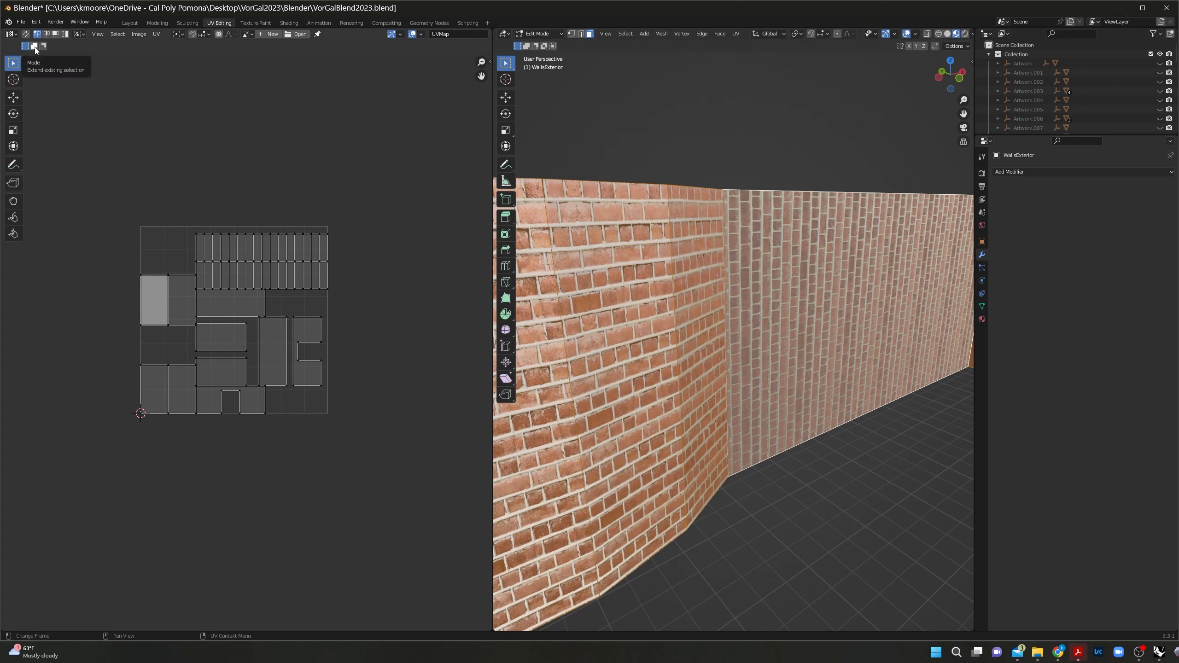
click(56, 34)
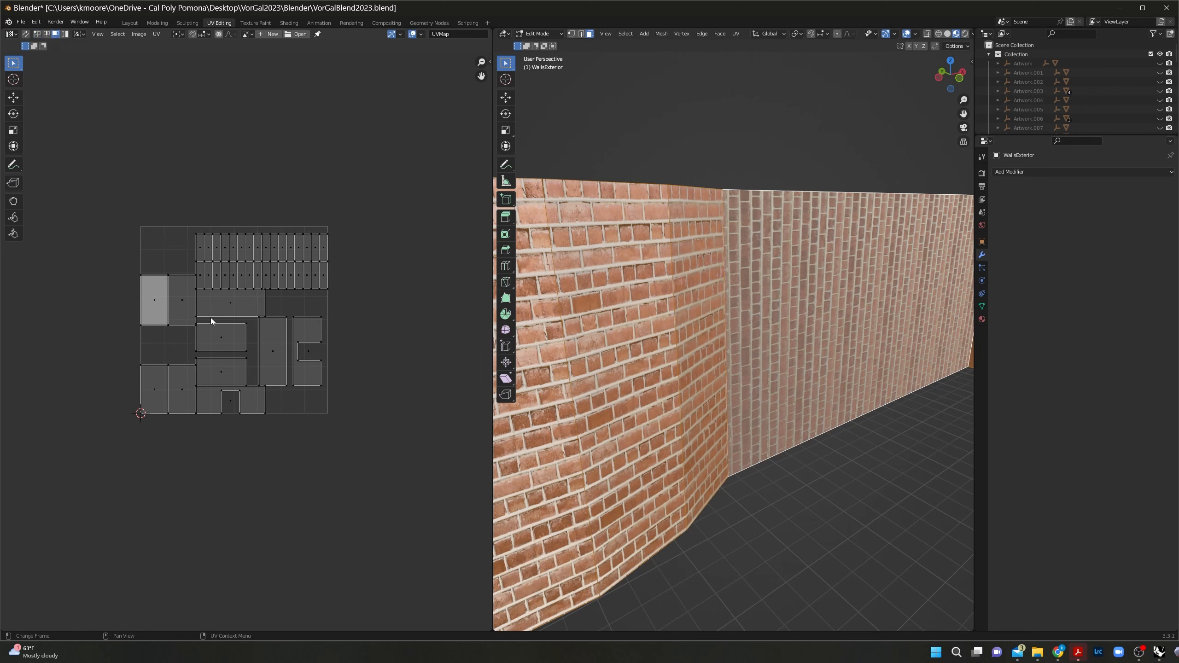
click(272, 344)
scroll(800, 352, down, 8)
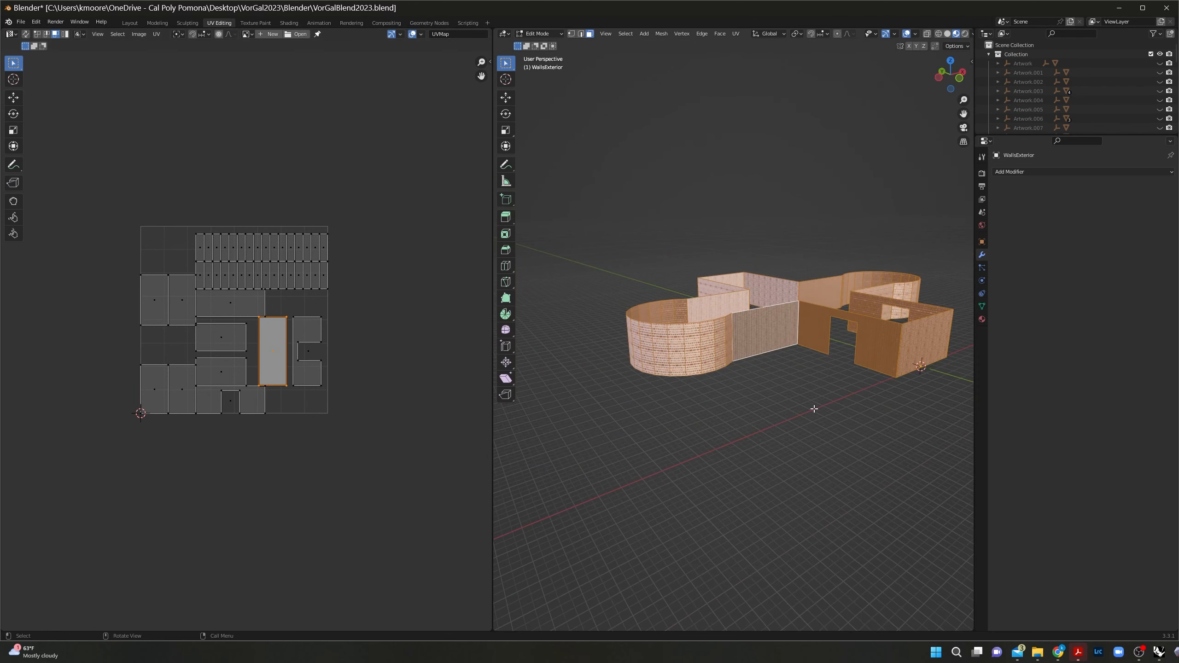
scroll(800, 352, up, 1)
middle_drag(835, 376, 793, 367)
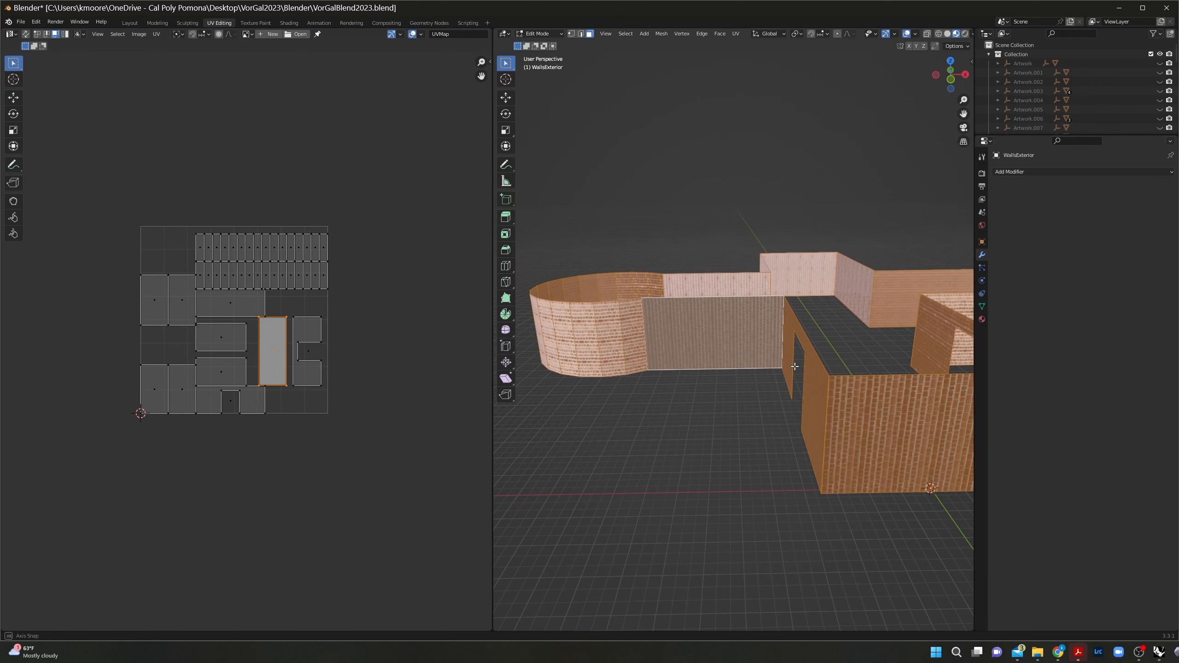
scroll(742, 349, up, 1)
scroll(743, 349, up, 1)
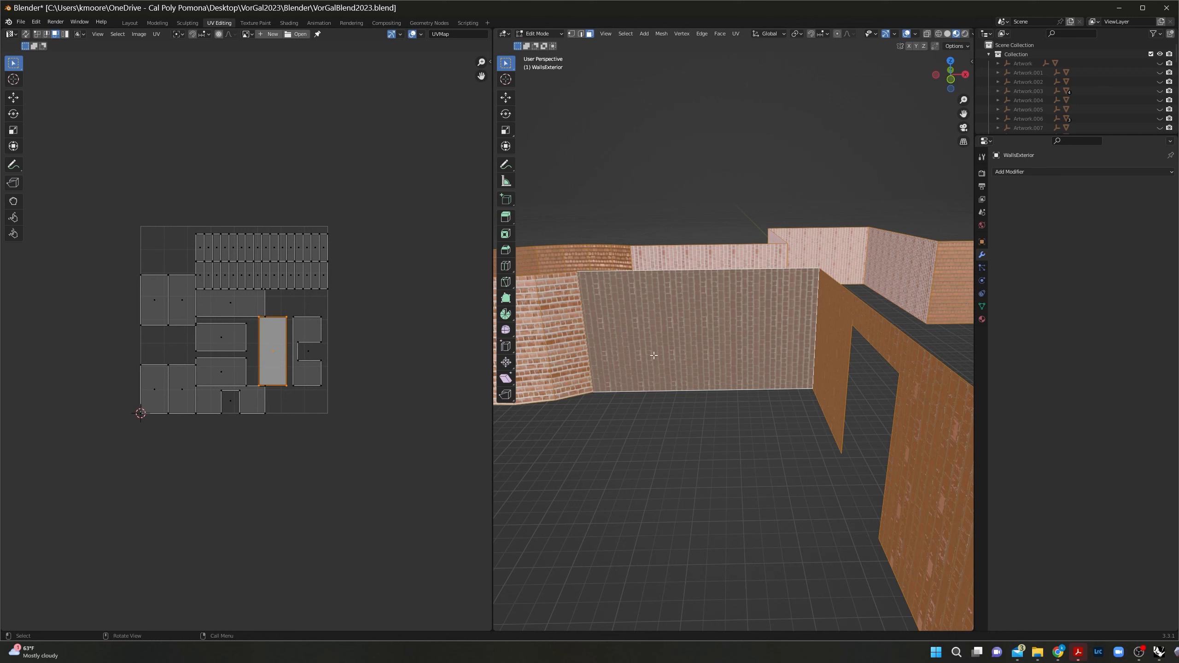
Step: Move the selected tall UV island above the UV square and rotate it 90 degrees
drag(275, 345, 260, 153)
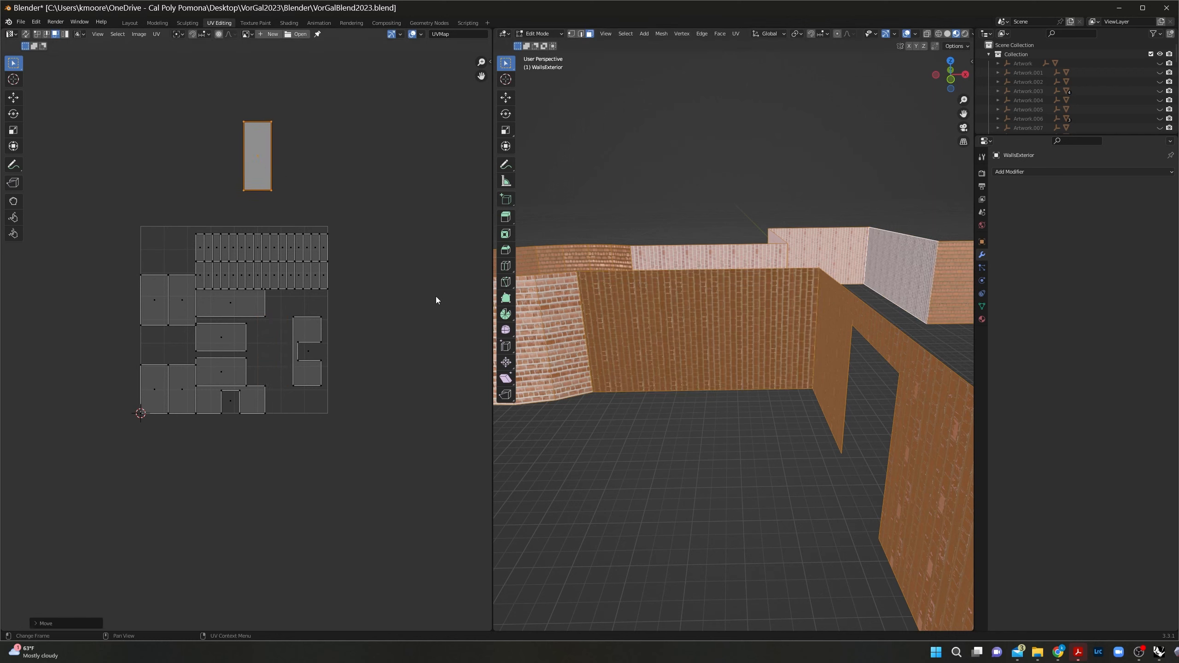
click(262, 177)
text(r)
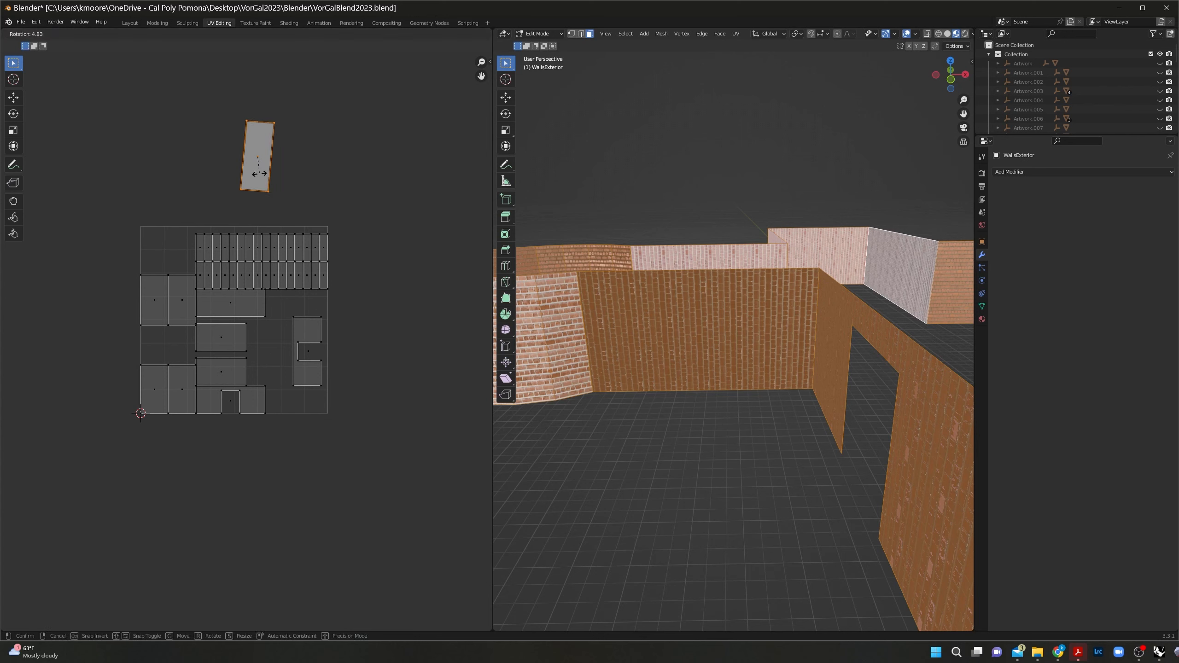
text(90)
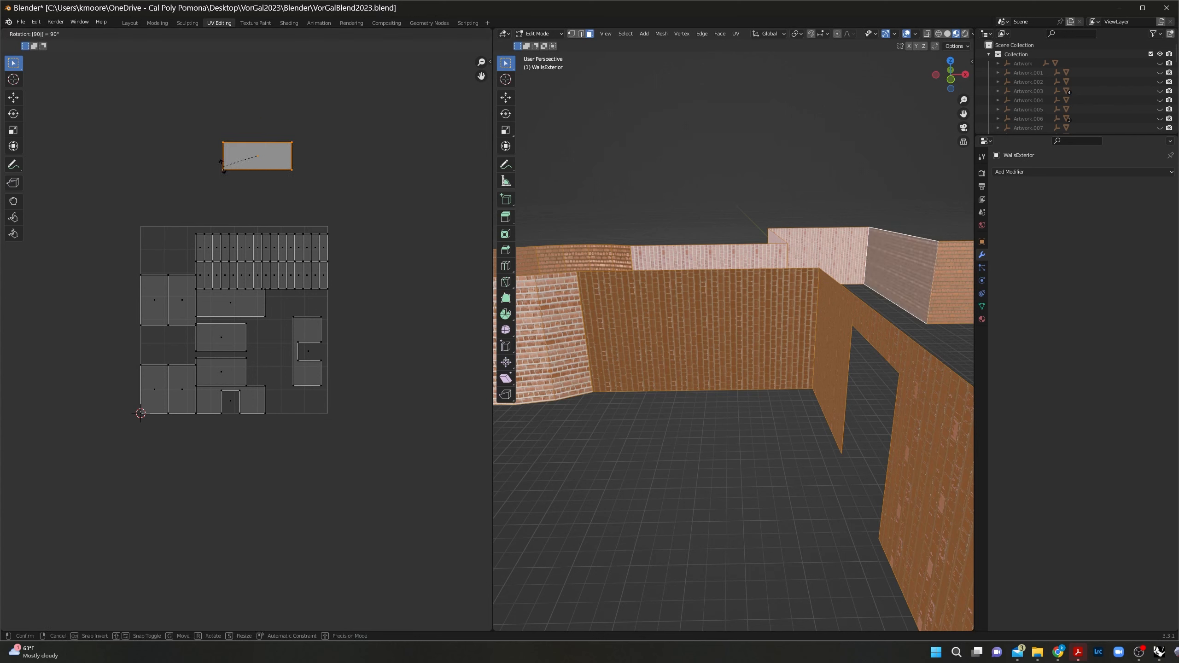
key(Return)
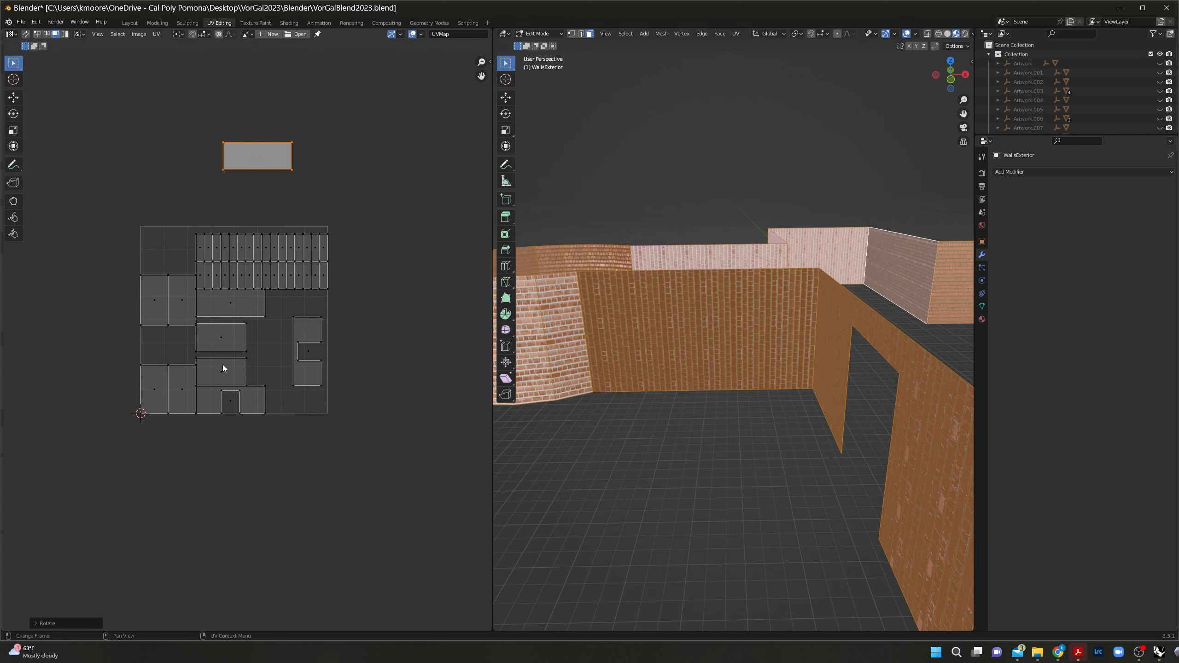
Step: Identify the adjoining wall's UV island and move it together with the rotated island to the outside left of the UV square
click(841, 255)
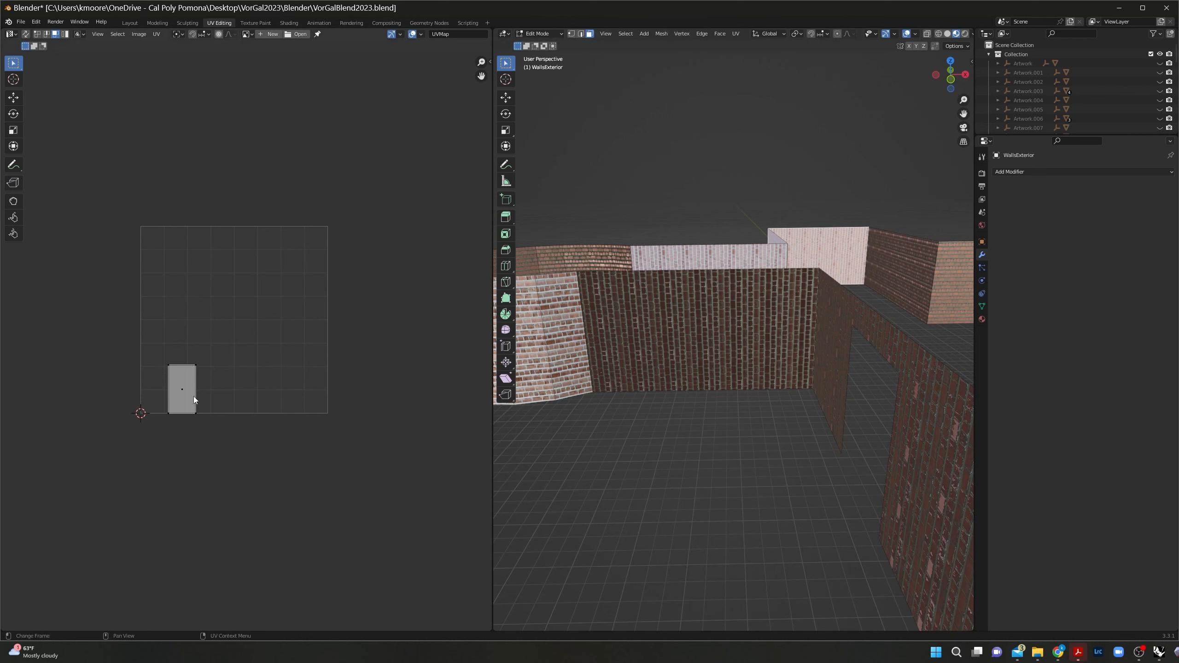
key(ctrl+z)
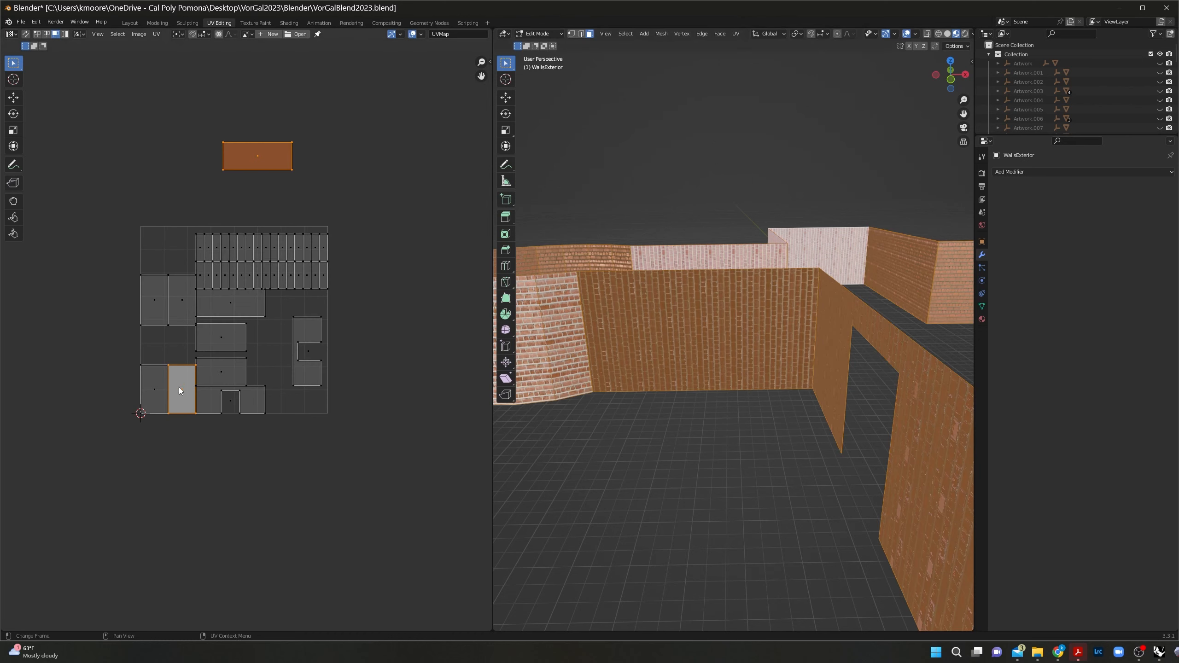
key(g)
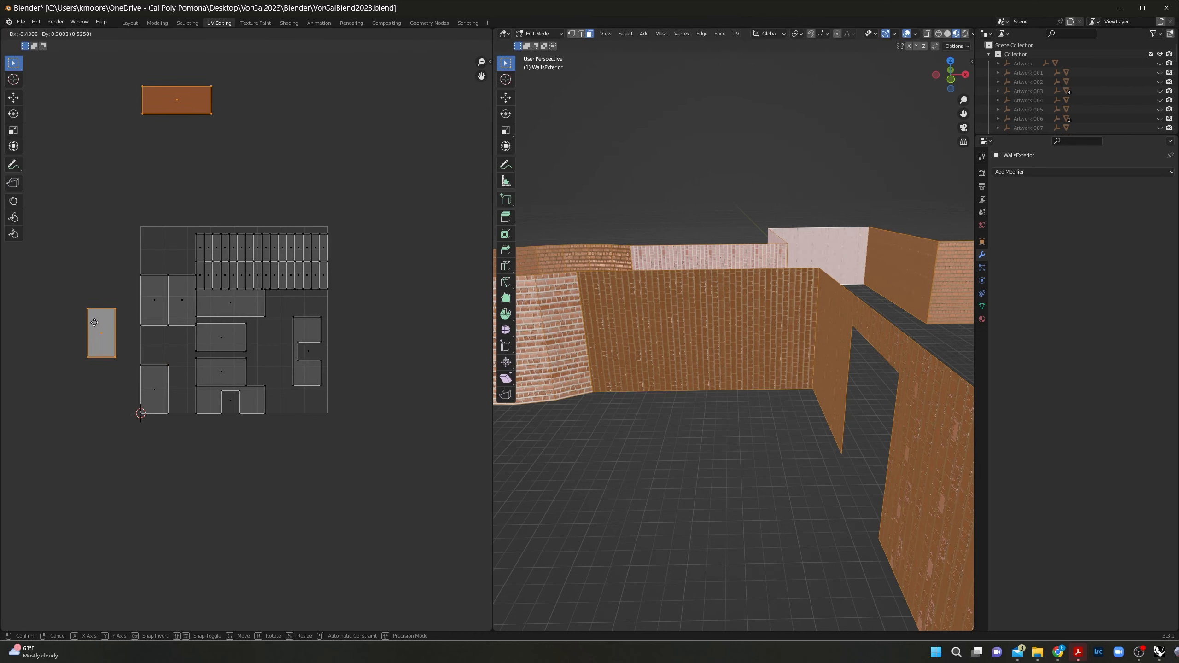
click(93, 322)
click(98, 333)
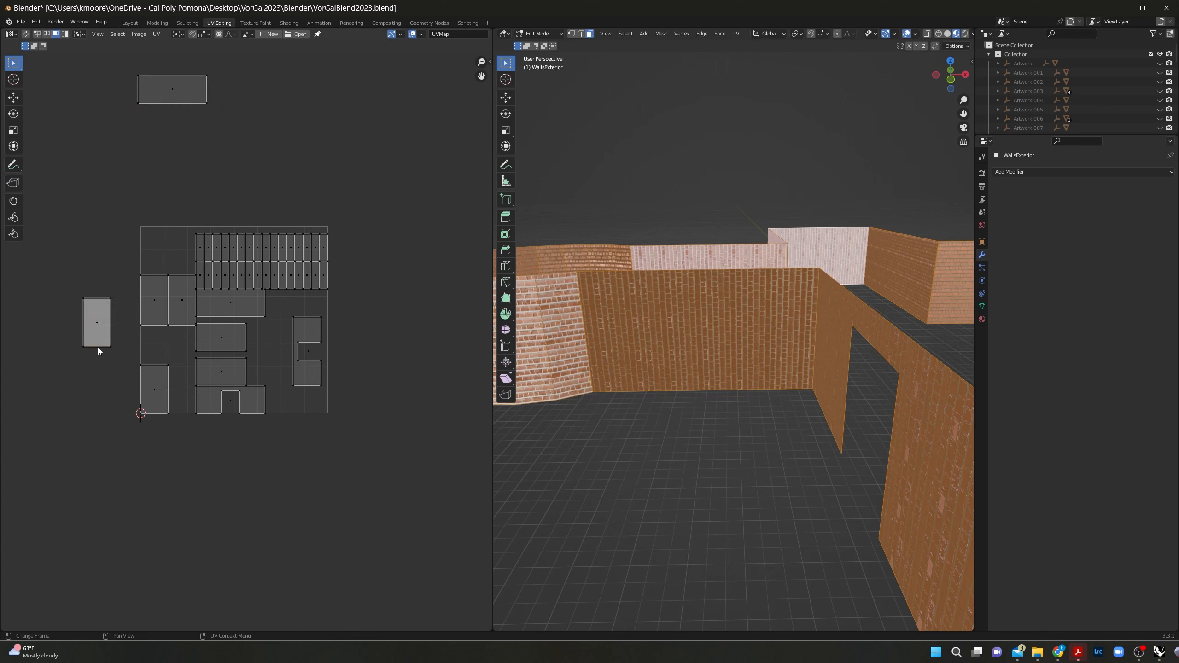
Step: Rotate the adjoining wall's UV island 90 degrees and place it against the left edge of the first rotated island
key(g)
click(91, 87)
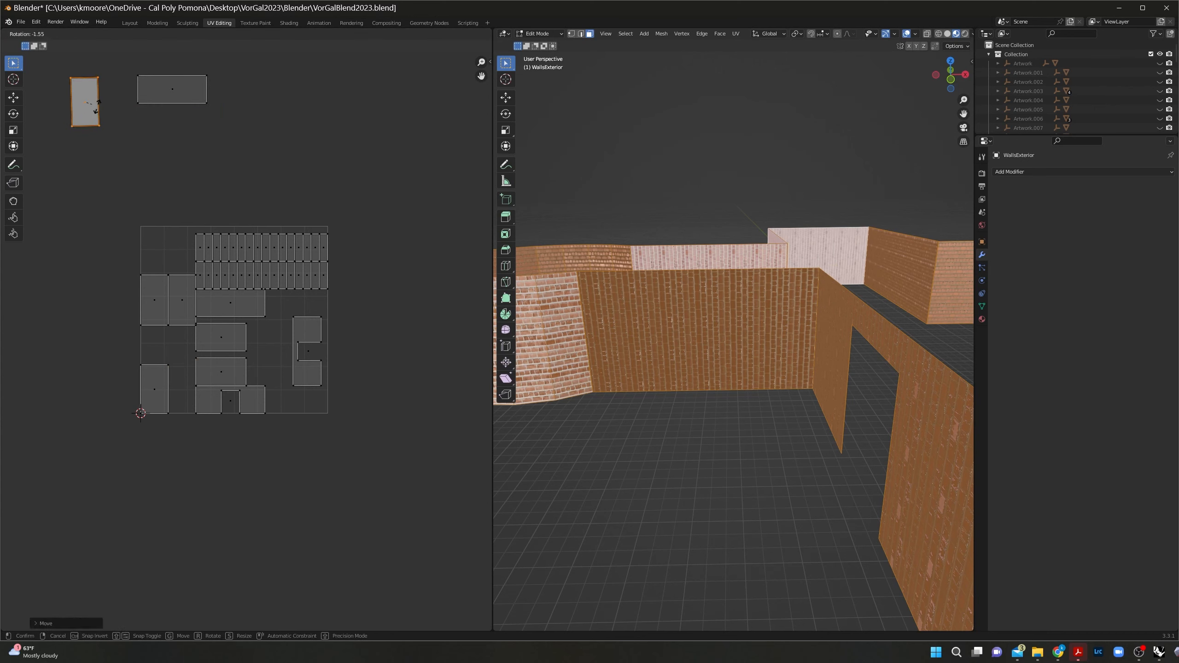
text(r90)
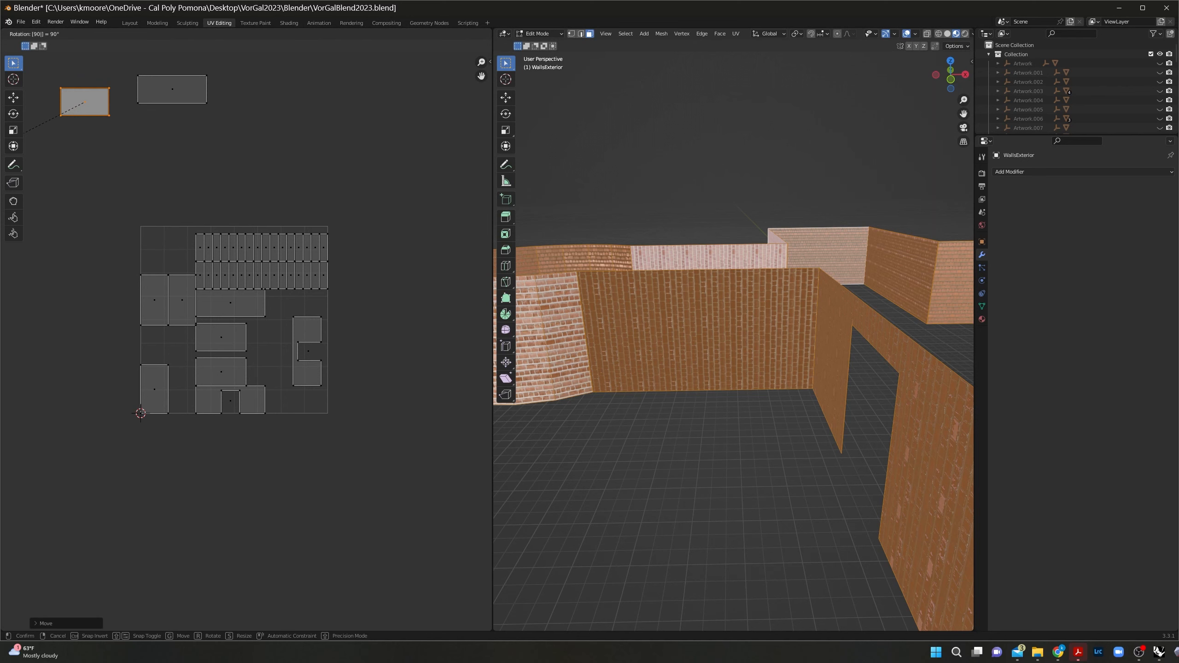
key(Return)
key(g)
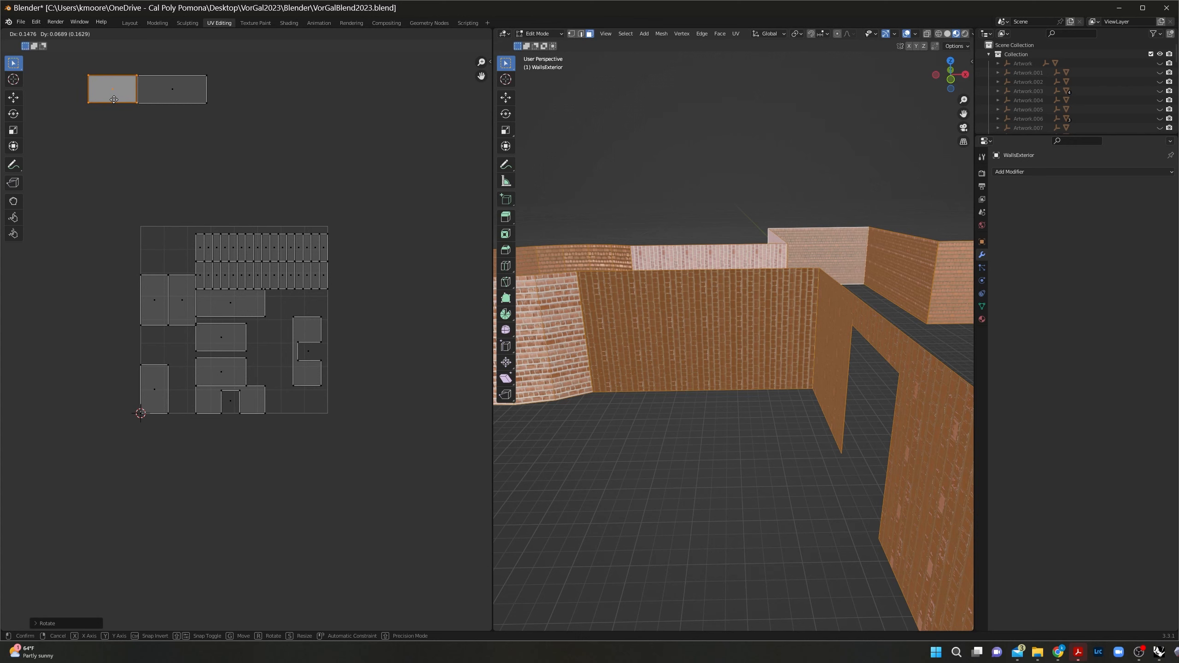
click(115, 103)
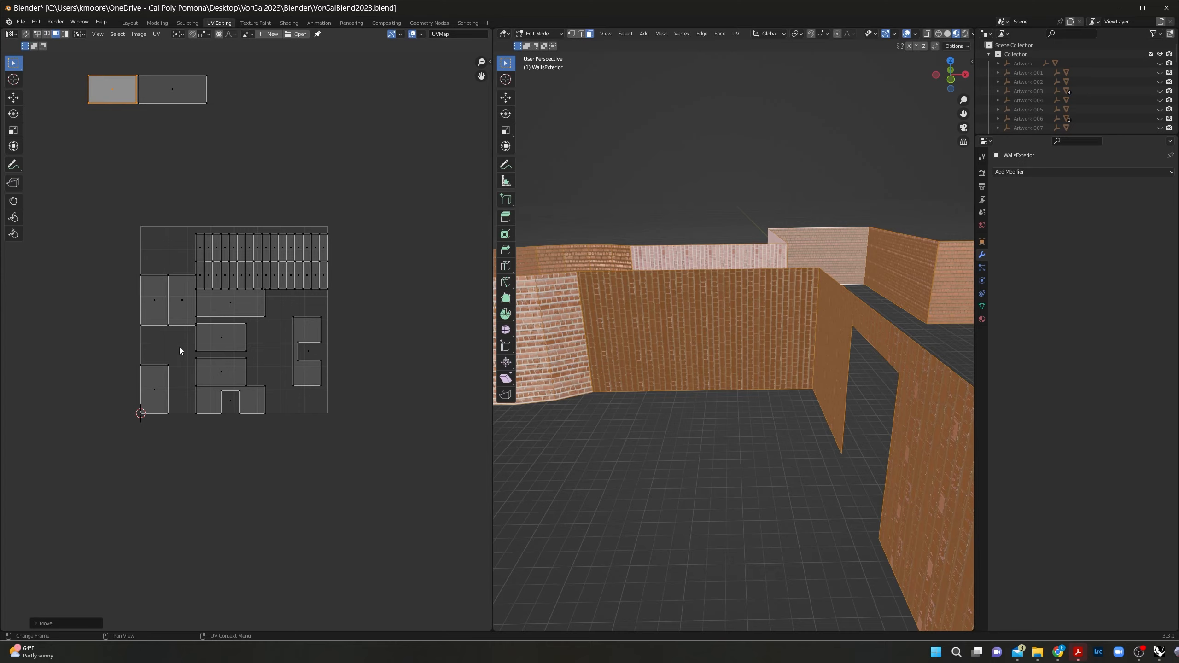
Step: Examine the brick courses at the corner between the two rotated walls alongside their adjoining UV islands
middle_drag(814, 254, 659, 256)
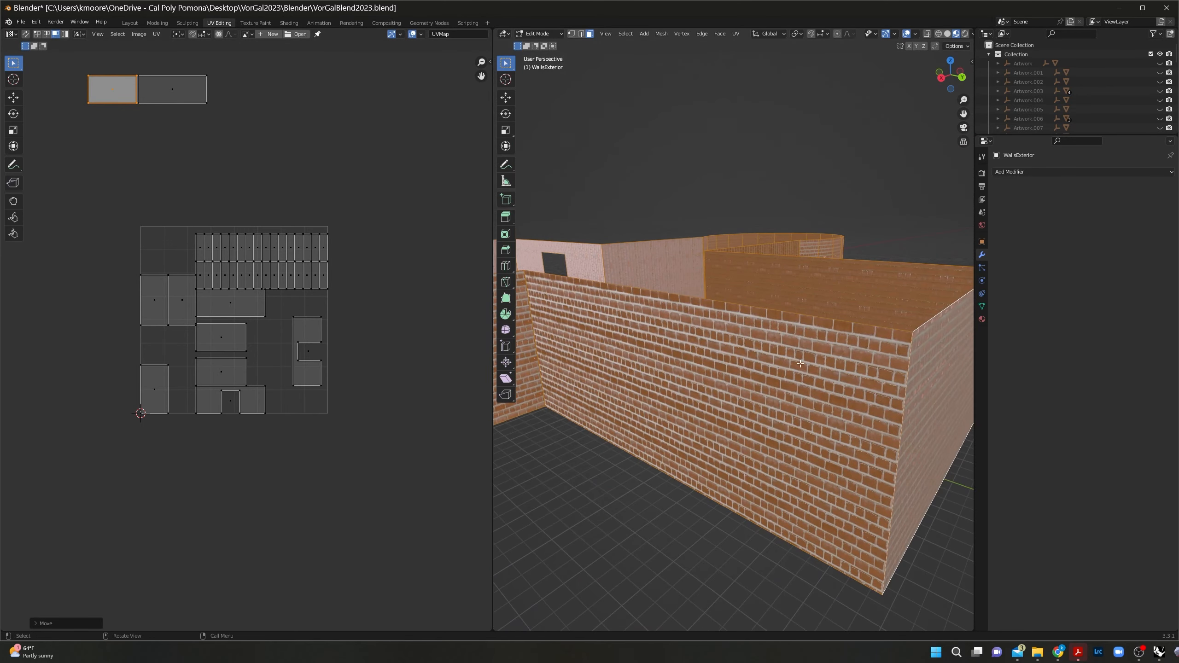
middle_drag(891, 351, 882, 343)
scroll(122, 87, up, 4)
middle_drag(122, 87, 580, 609)
middle_drag(321, 352, 268, 371)
scroll(267, 371, down, 1)
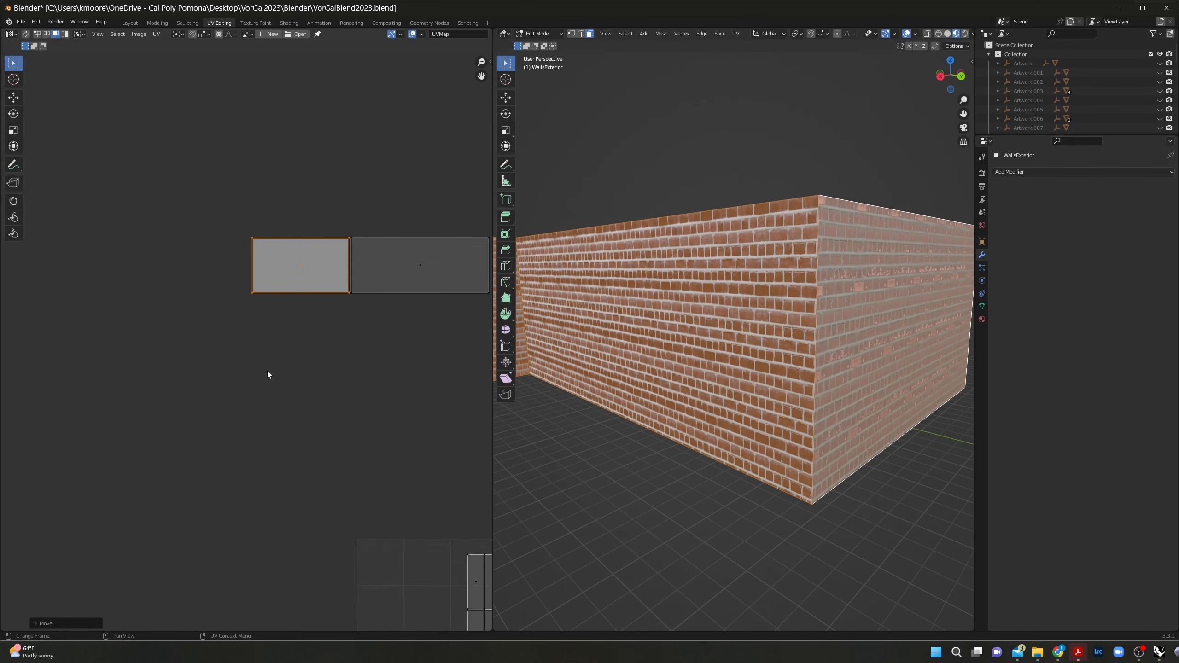
Step: Move the adjoining wall's rotated UV island flush against the first rotated island with their upper and lower edges level
scroll(331, 284, up, 3)
middle_drag(347, 258, 229, 338)
scroll(322, 219, up, 1)
scroll(323, 219, up, 1)
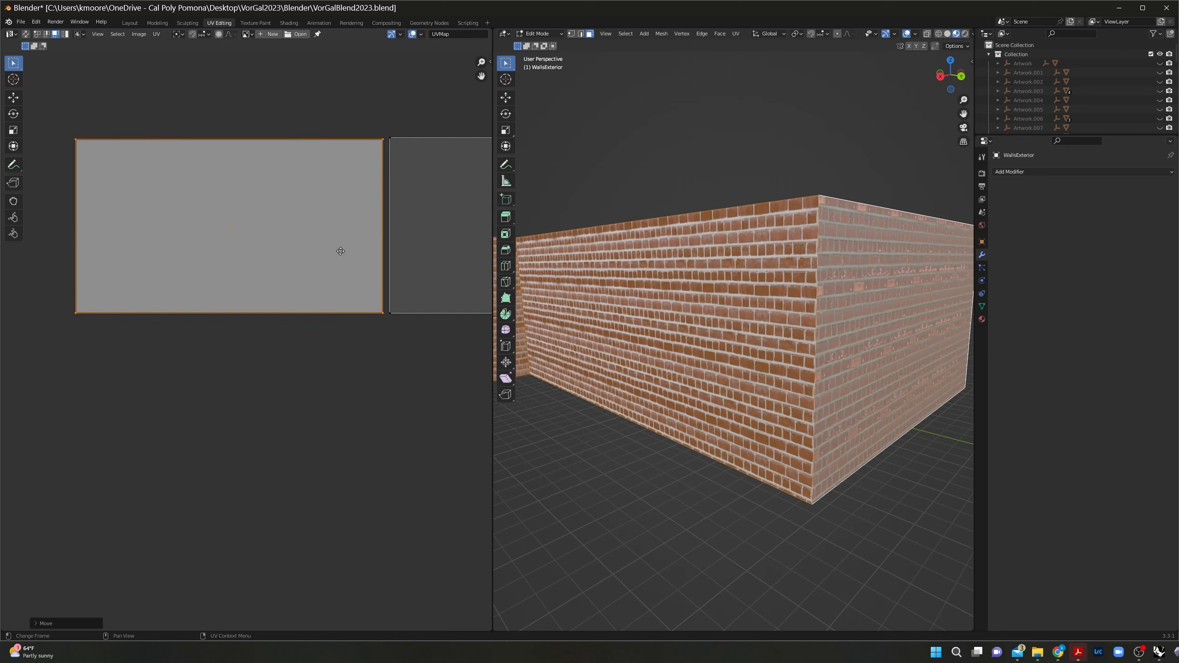
middle_drag(337, 253, 262, 283)
key(g)
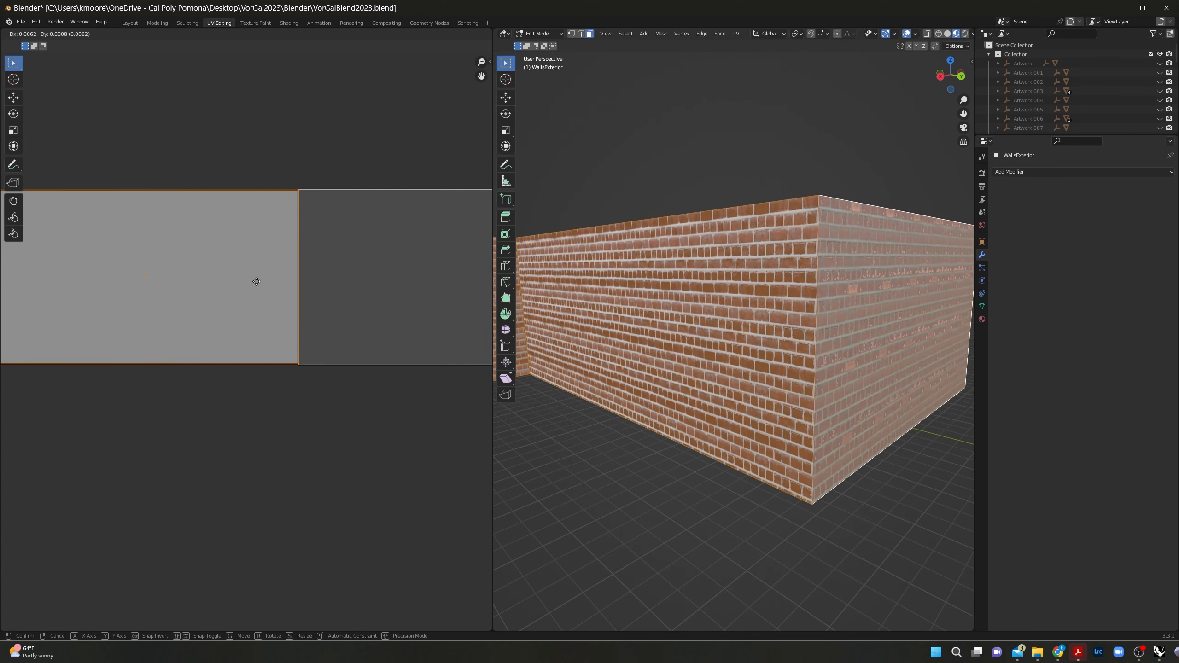
click(256, 282)
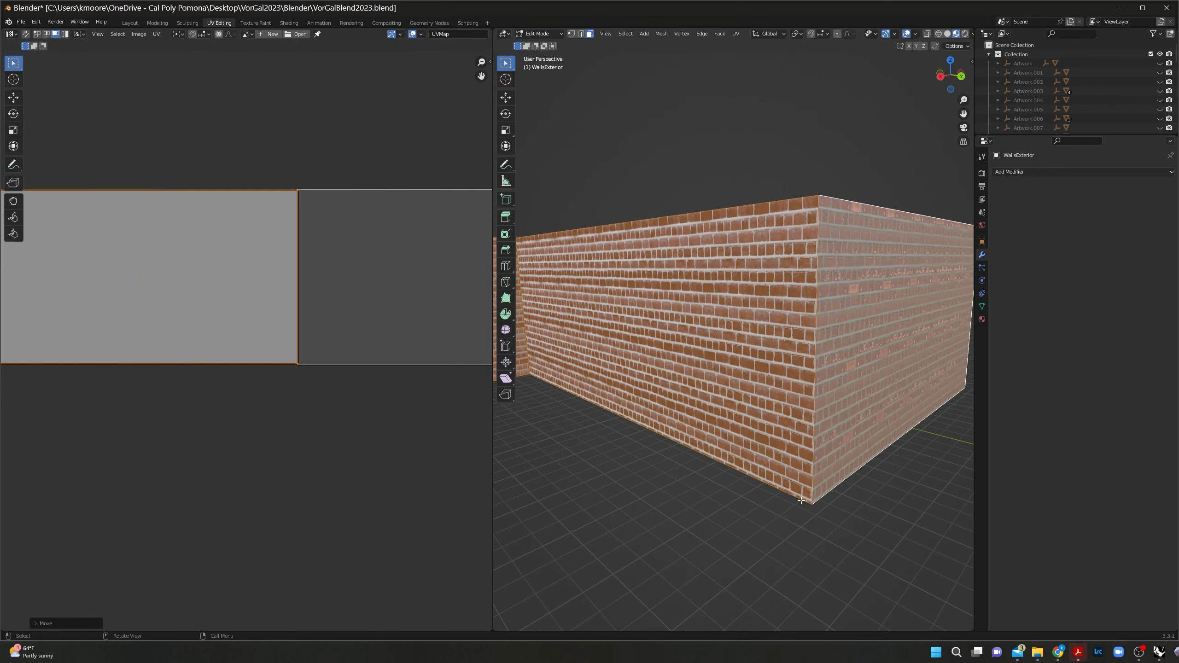
Step: Select the first seven narrow UV islands in the upper row of strips inside the UV square
mouse_move(802, 501)
middle_down()
mouse_move(774, 503)
mouse_move(808, 495)
middle_up()
scroll(808, 495, down, 4)
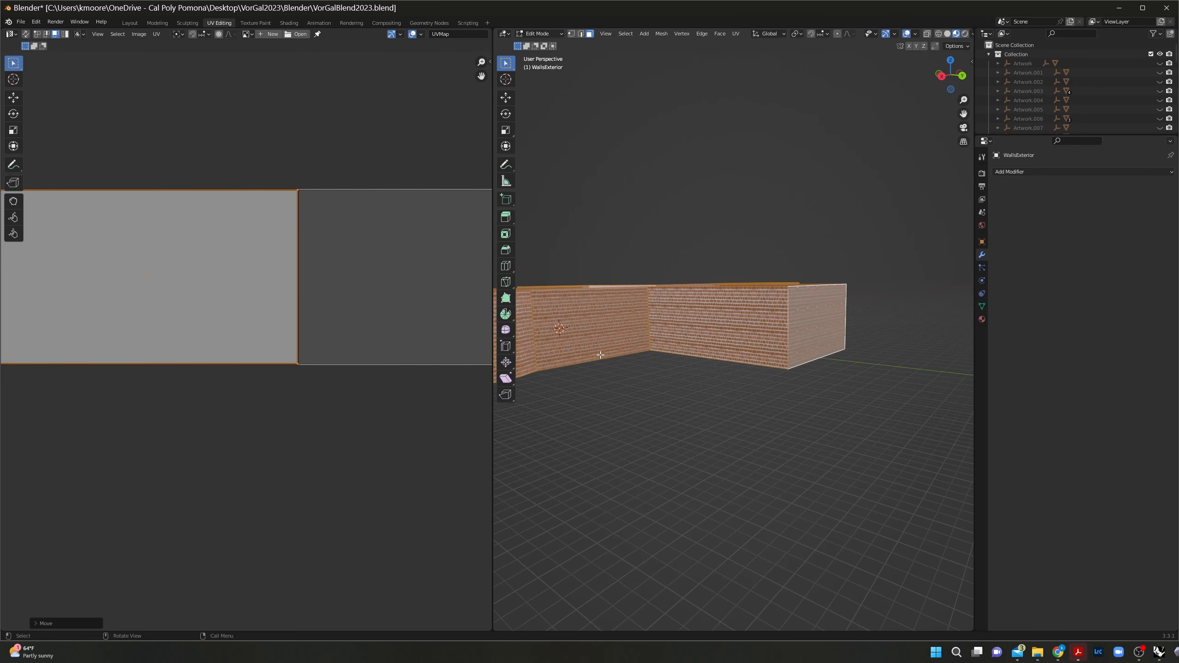
scroll(143, 365, down, 8)
scroll(339, 560, up, 2)
middle_drag(328, 541, 284, 369)
middle_drag(361, 422, 298, 389)
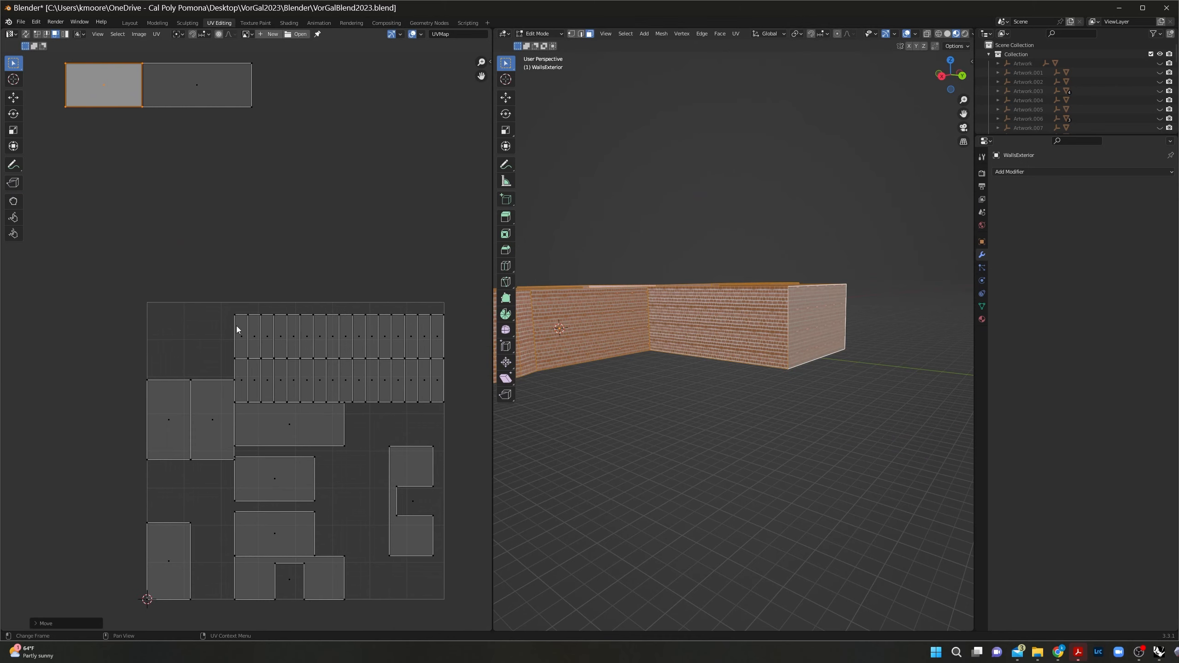
click(243, 344)
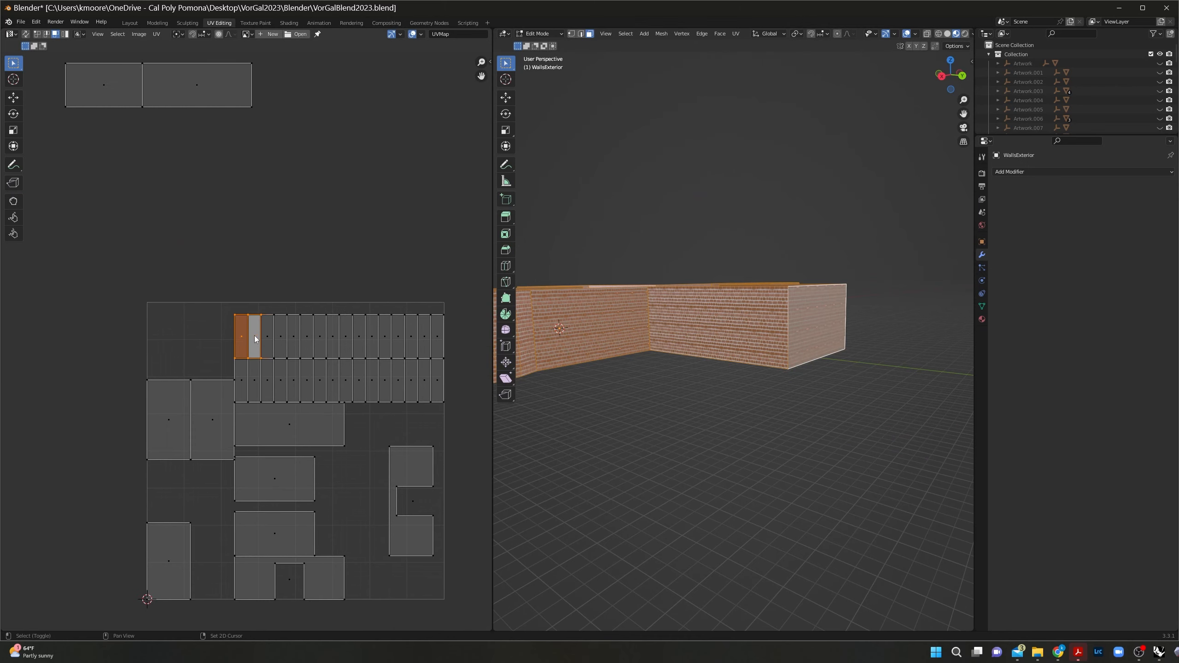
shift+click(281, 342)
shift+click(295, 341)
shift+click(307, 341)
shift+click(320, 341)
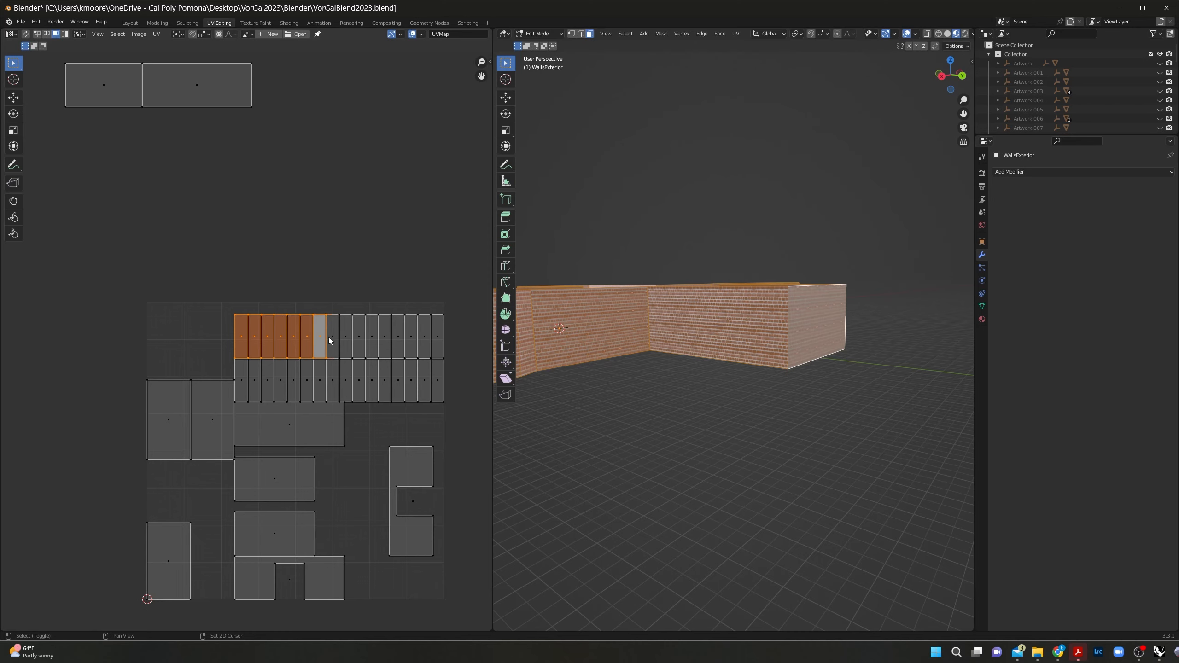
middle_drag(779, 377, 691, 435)
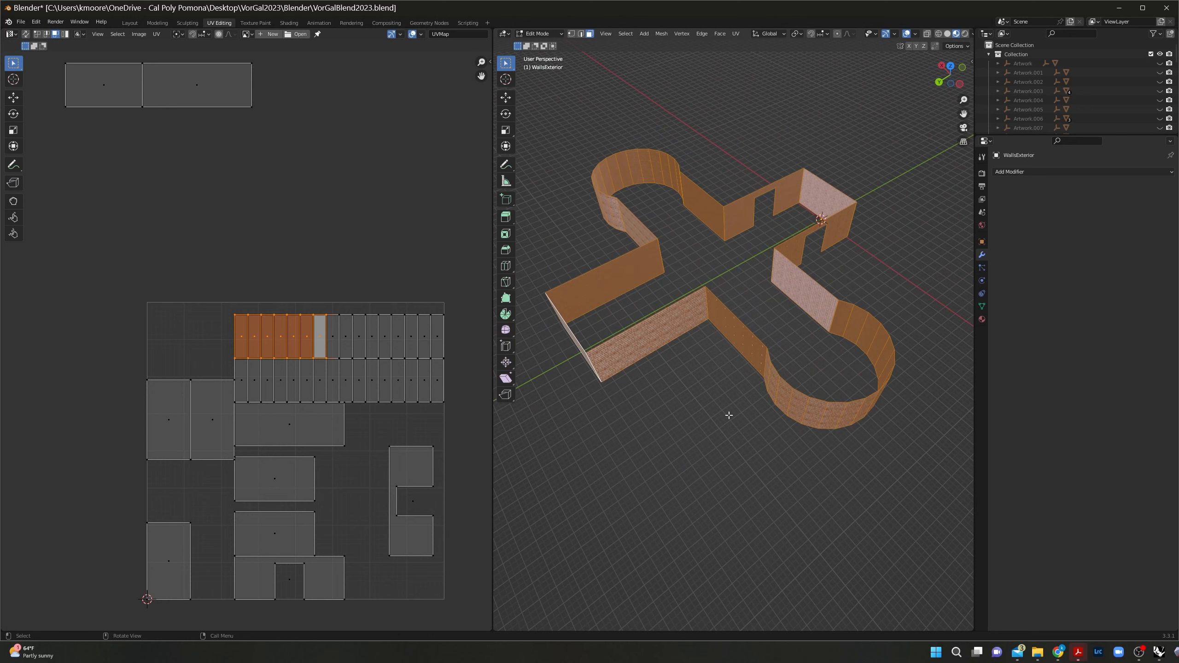
Step: Isolate the curved wall's first face and examine its UV island and the brick courses along the curve
click(629, 405)
middle_drag(717, 380, 812, 323)
click(791, 323)
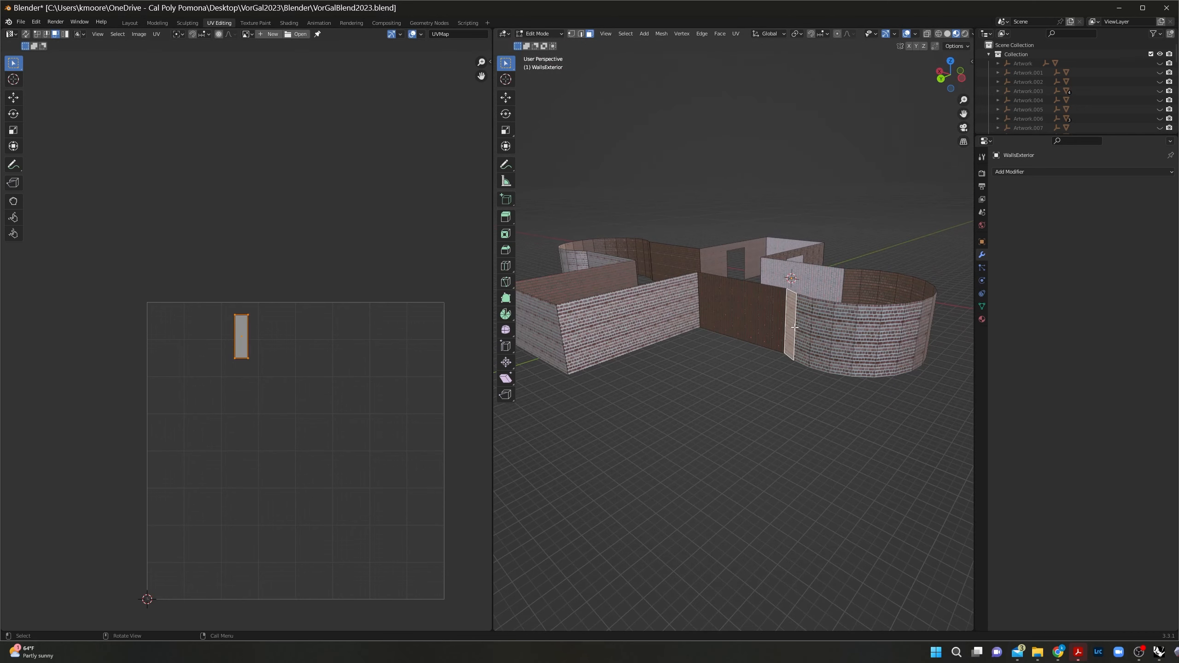
key(KP_Decimal)
middle_drag(768, 441, 676, 445)
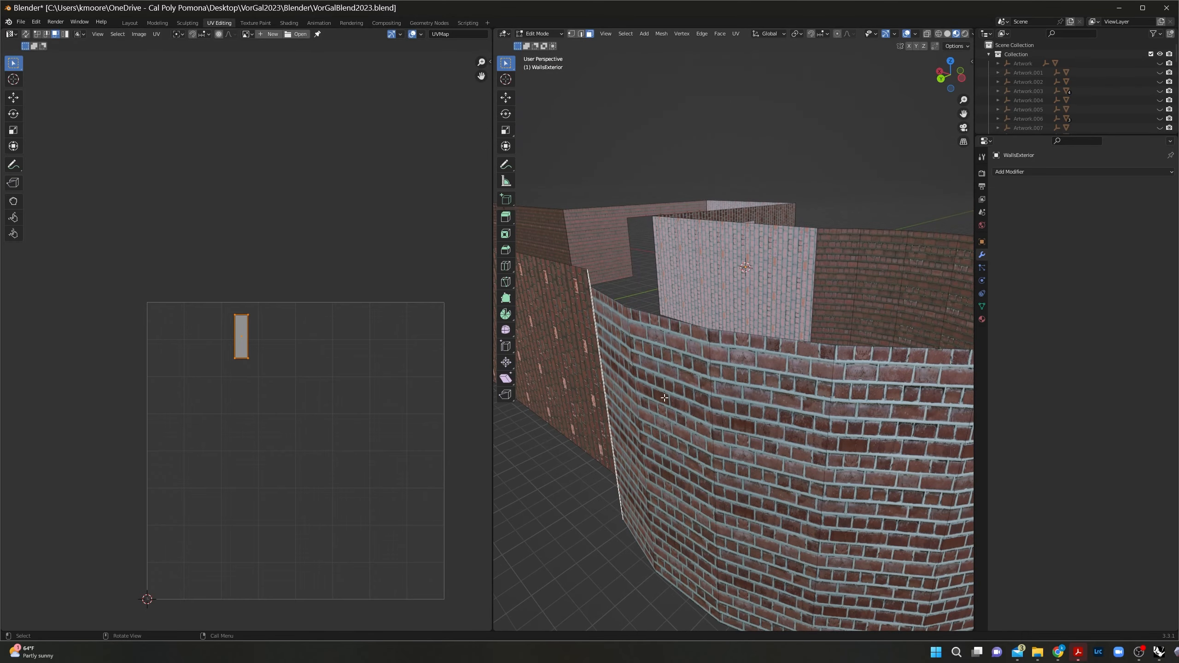
scroll(646, 403, down, 6)
Step: Select the flat wall adjoining the curved wall and rotate its UV island 90 degrees
middle_drag(646, 404, 723, 337)
click(724, 337)
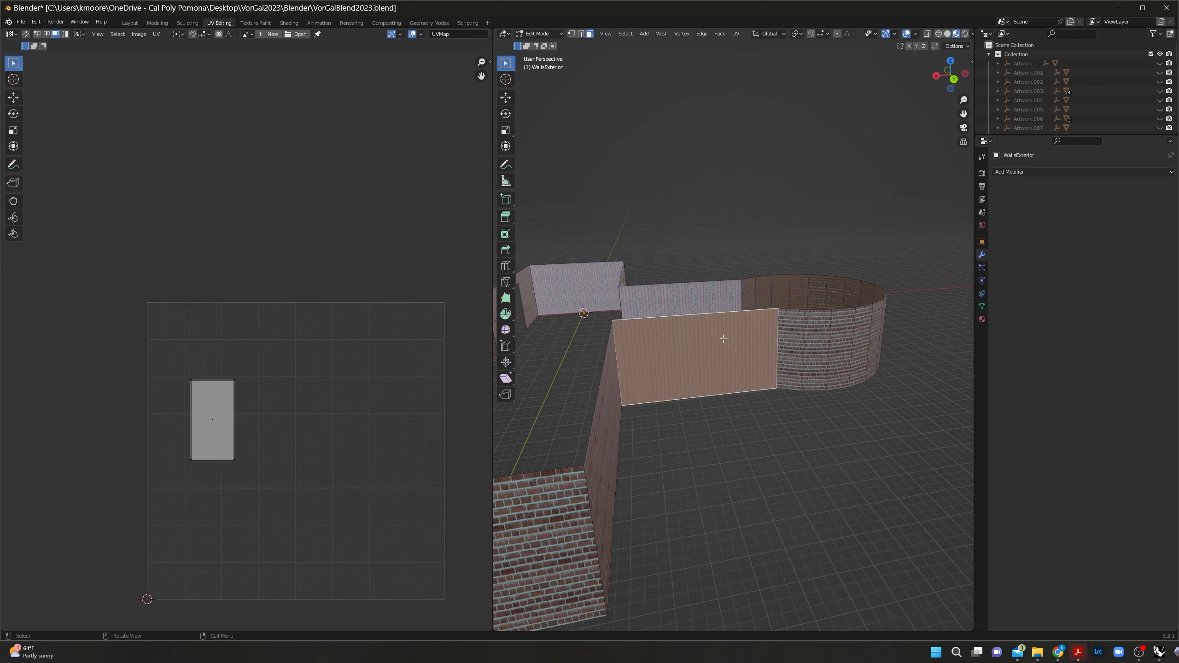
key(a)
text(r)
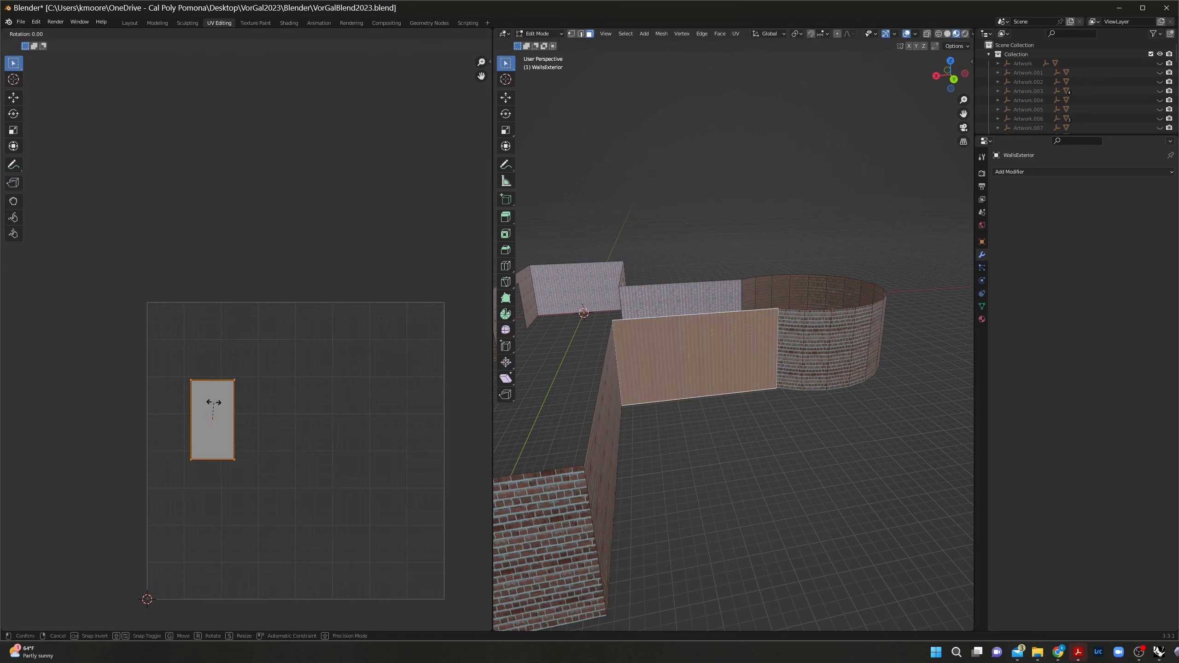
text(90)
key(Return)
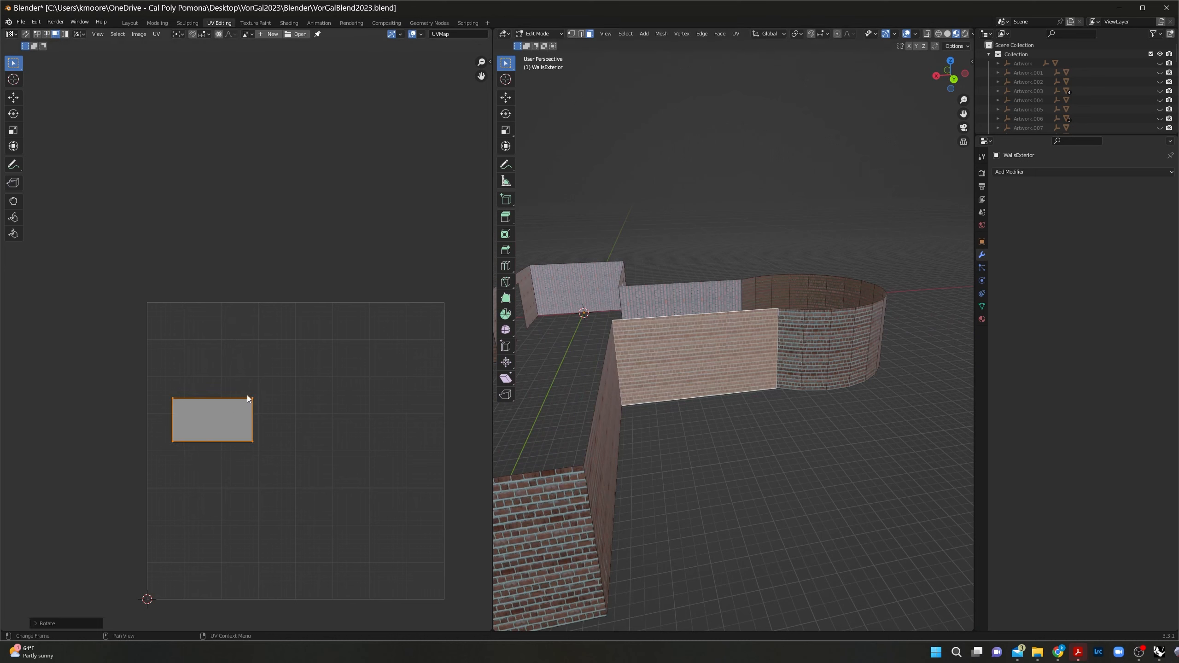
Step: Inspect the brick direction on the flat wall beside the other curved section, together with its UV island
middle_drag(687, 490, 754, 360)
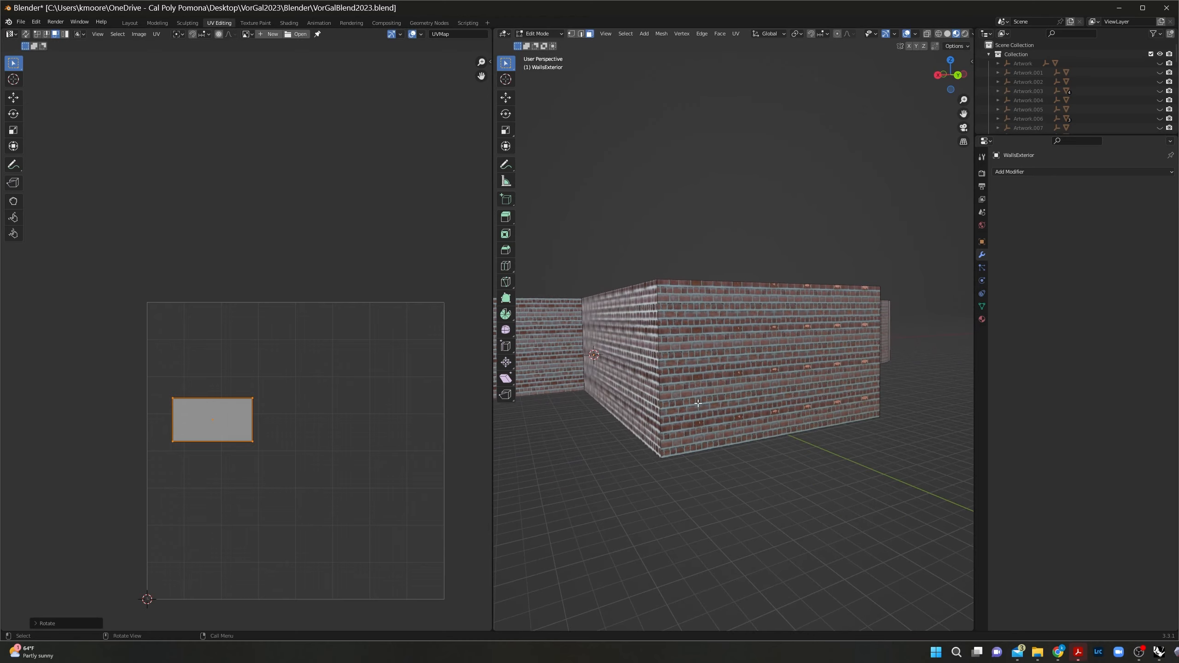
middle_drag(698, 404, 778, 358)
click(679, 407)
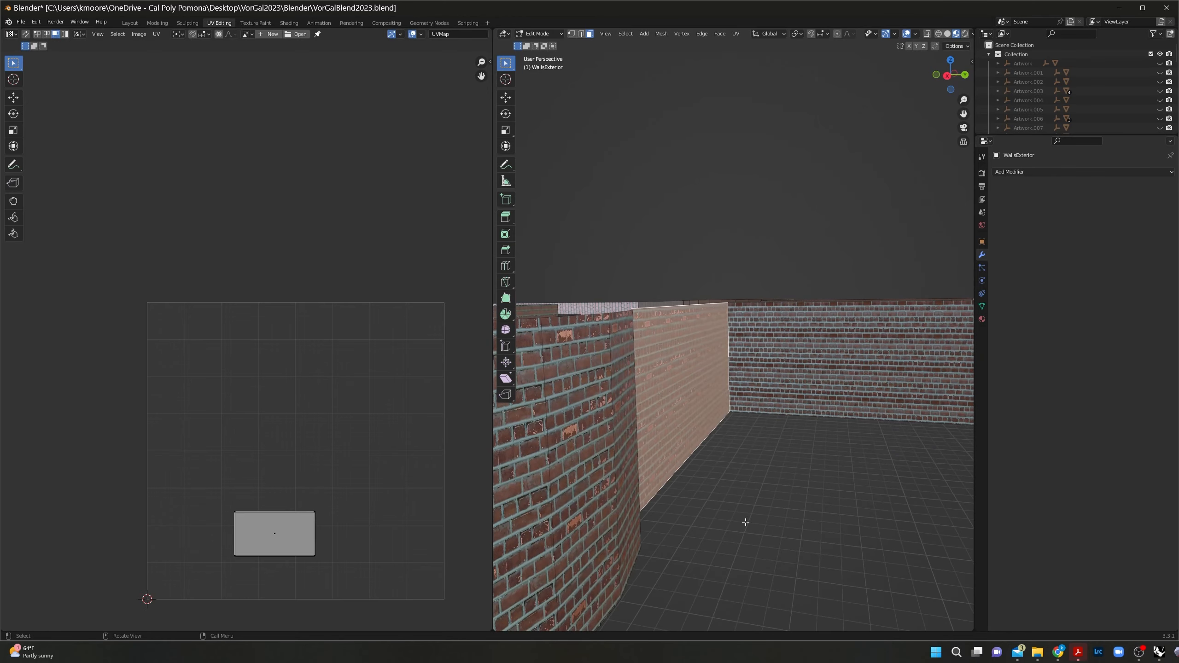
Step: Select the wall with vertical brick courses and rotate its UV island until it lies horizontally
middle_drag(745, 522, 737, 409)
shift+middle_drag(671, 434, 818, 425)
middle_drag(603, 480, 621, 453)
click(616, 450)
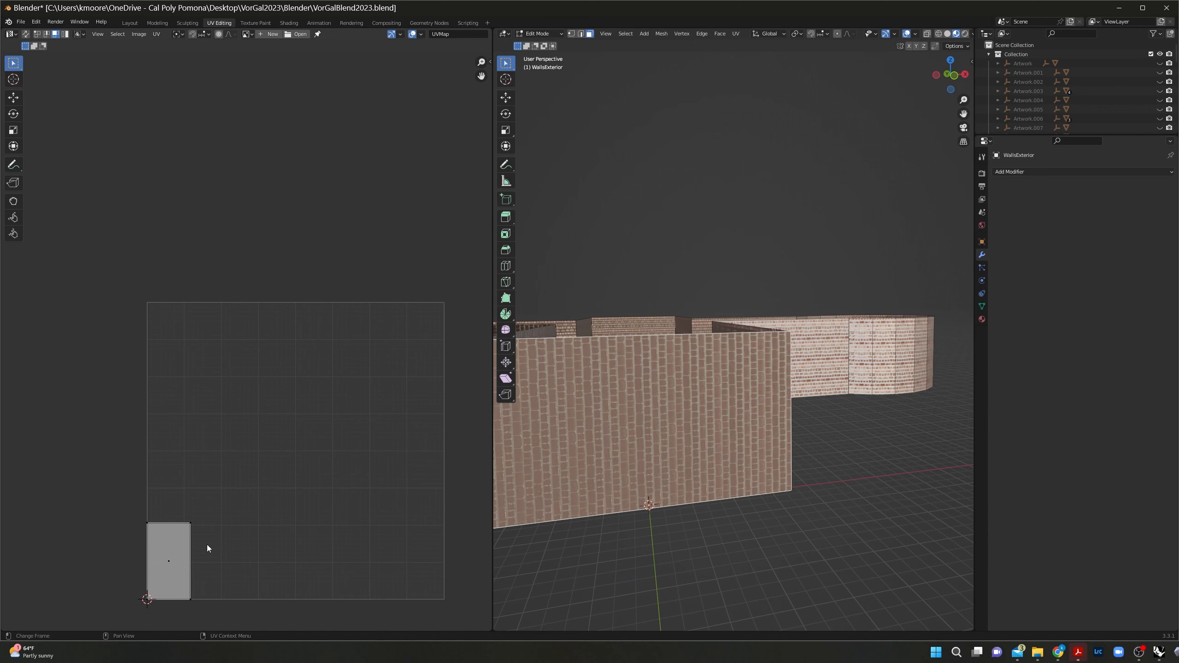
key(a)
key(r)
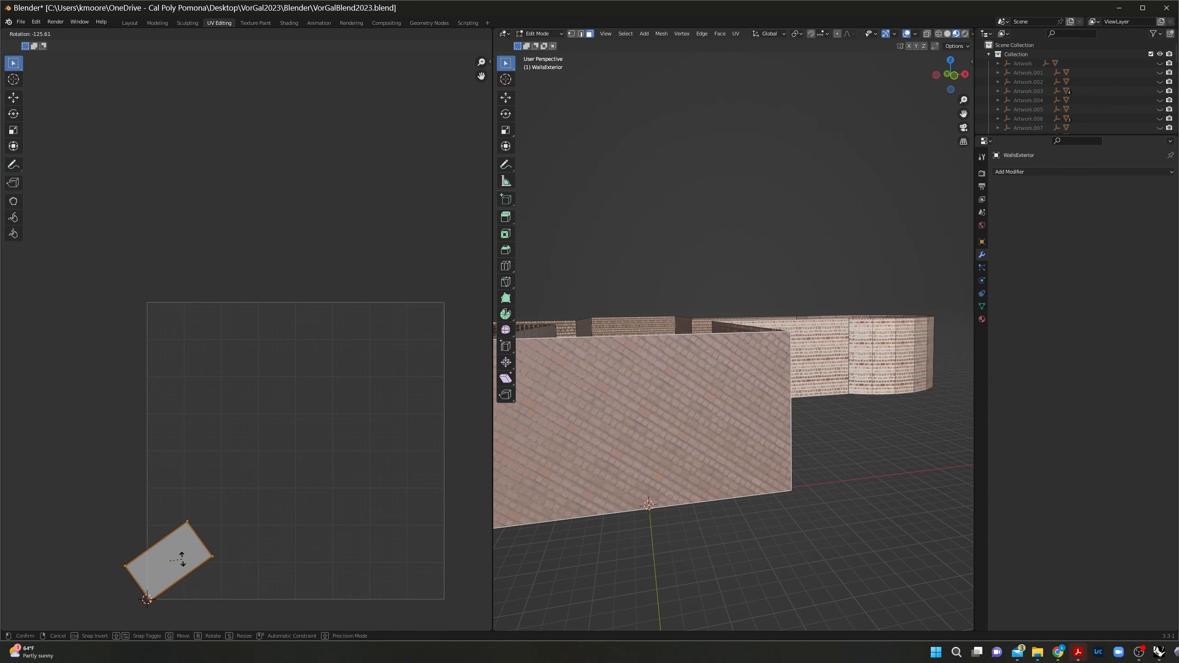
click(180, 559)
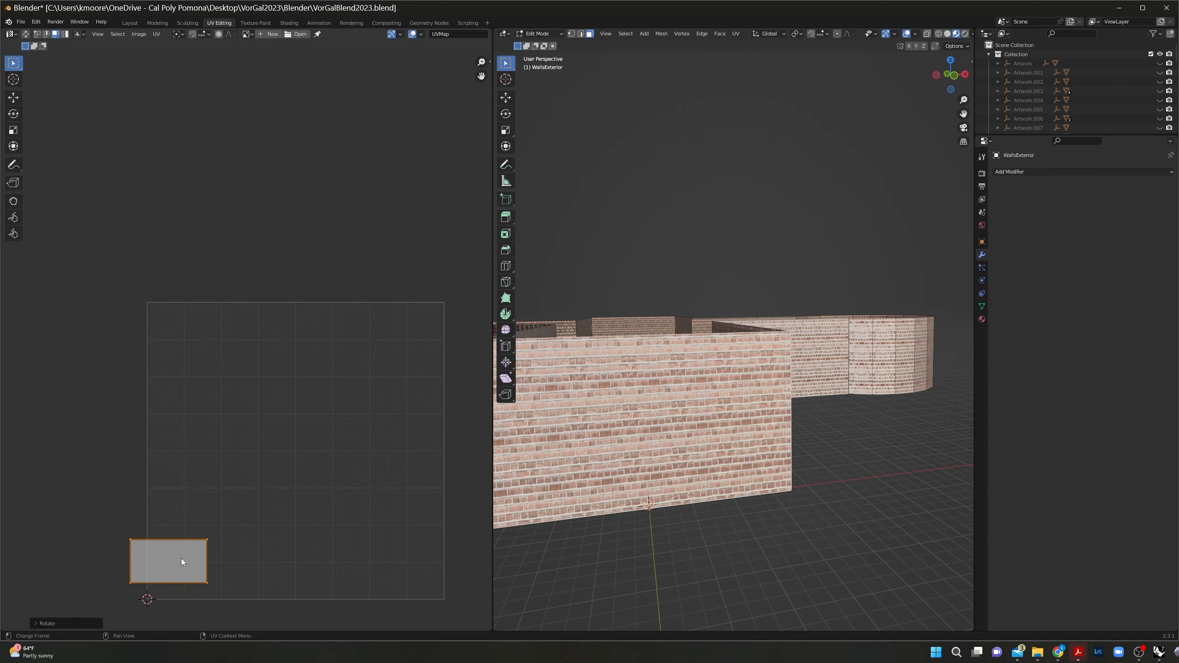
Step: Show all UV islands and move the two stacked horizontal islands over beside the C-shaped doorway island
click(381, 405)
key(a)
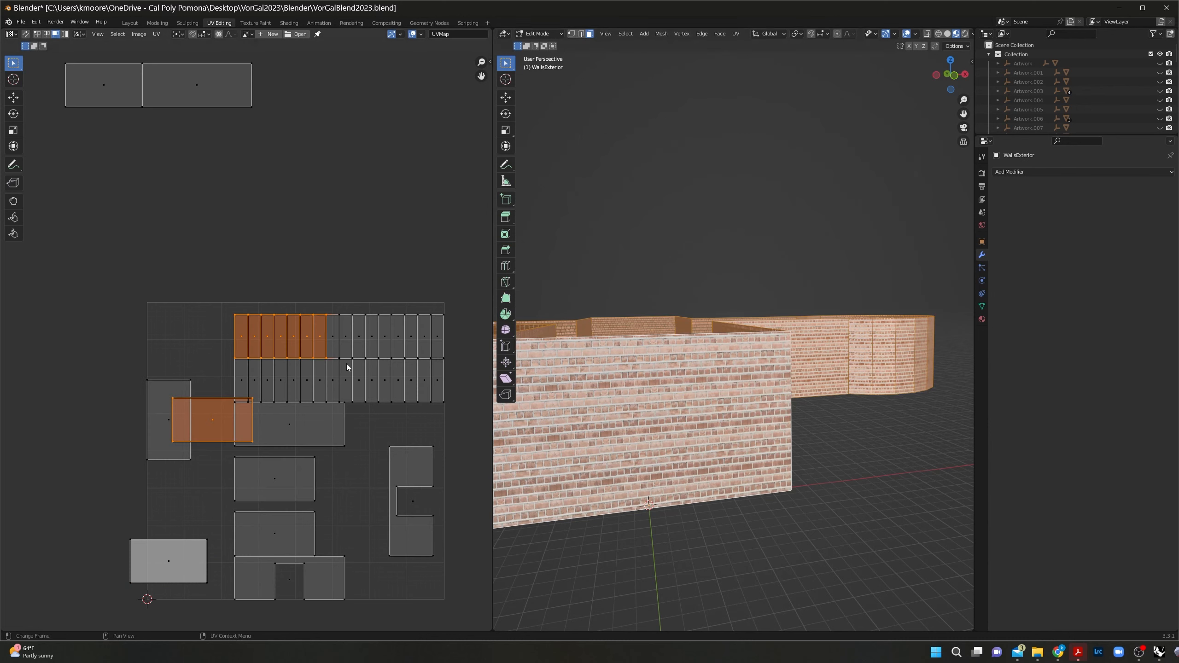
click(318, 498)
click(276, 480)
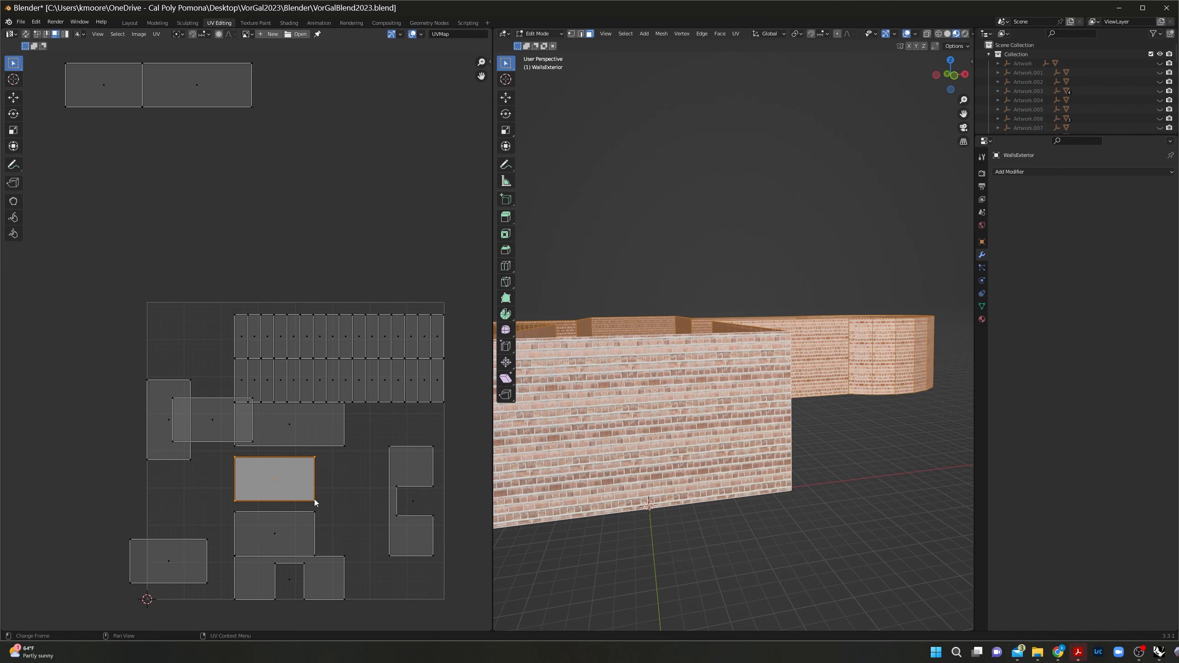
key(g)
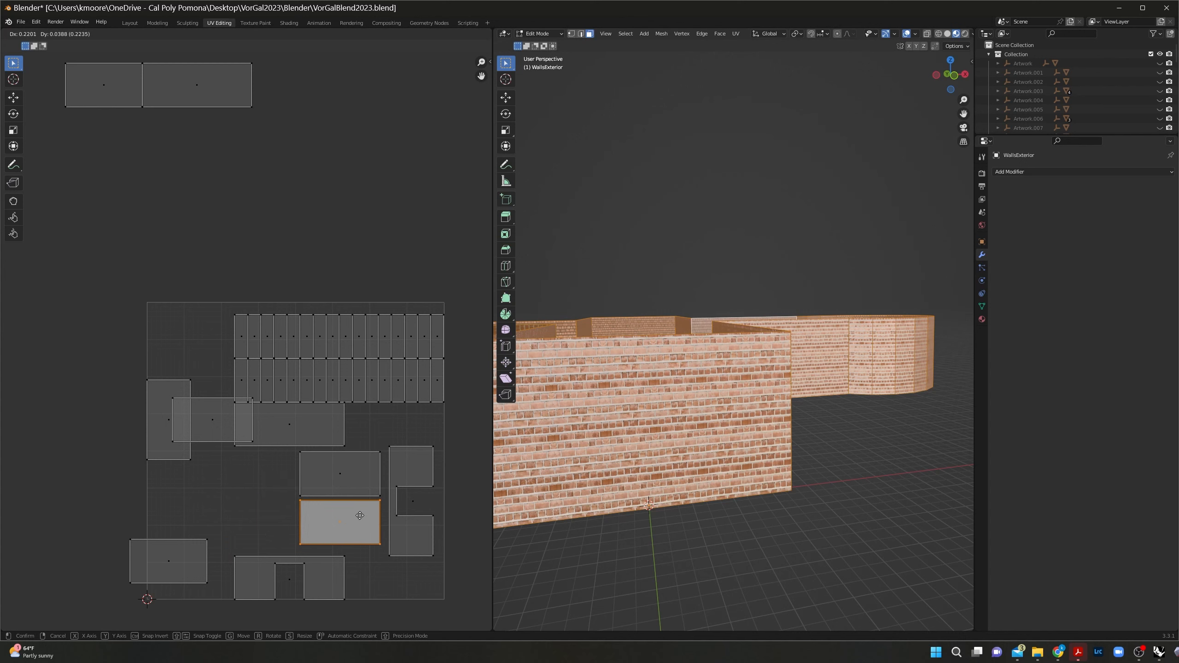
click(362, 519)
Step: Stack the two newly rotated UV islands below the remaining tall island at the left side of the UV square
click(226, 403)
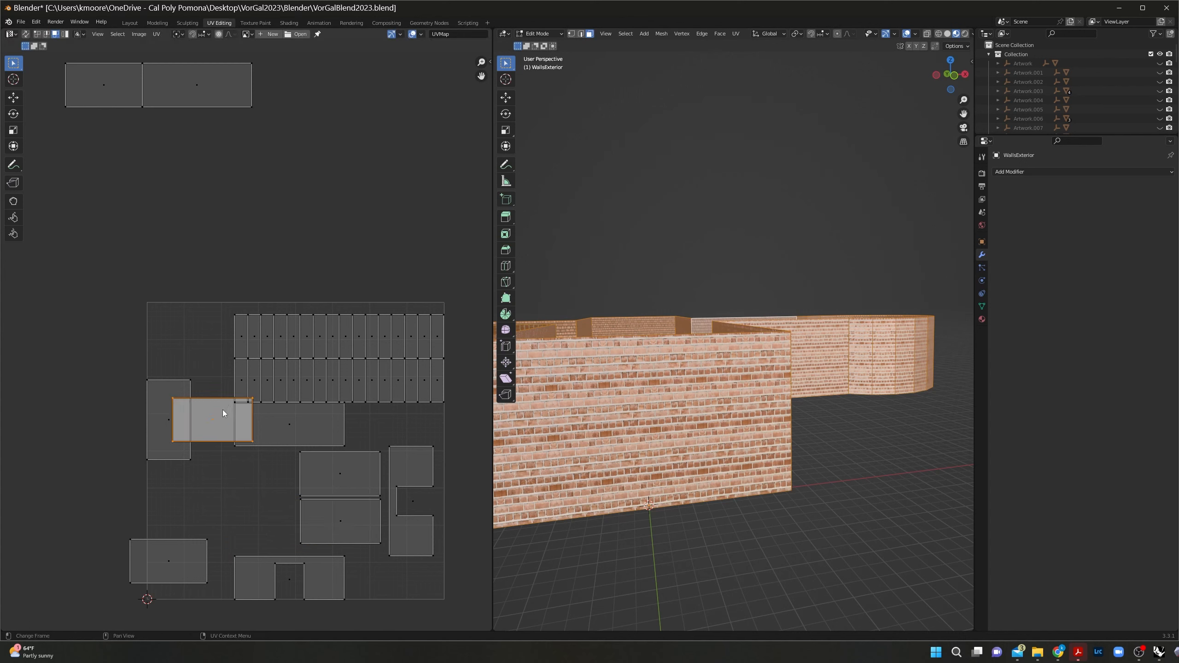
key(g)
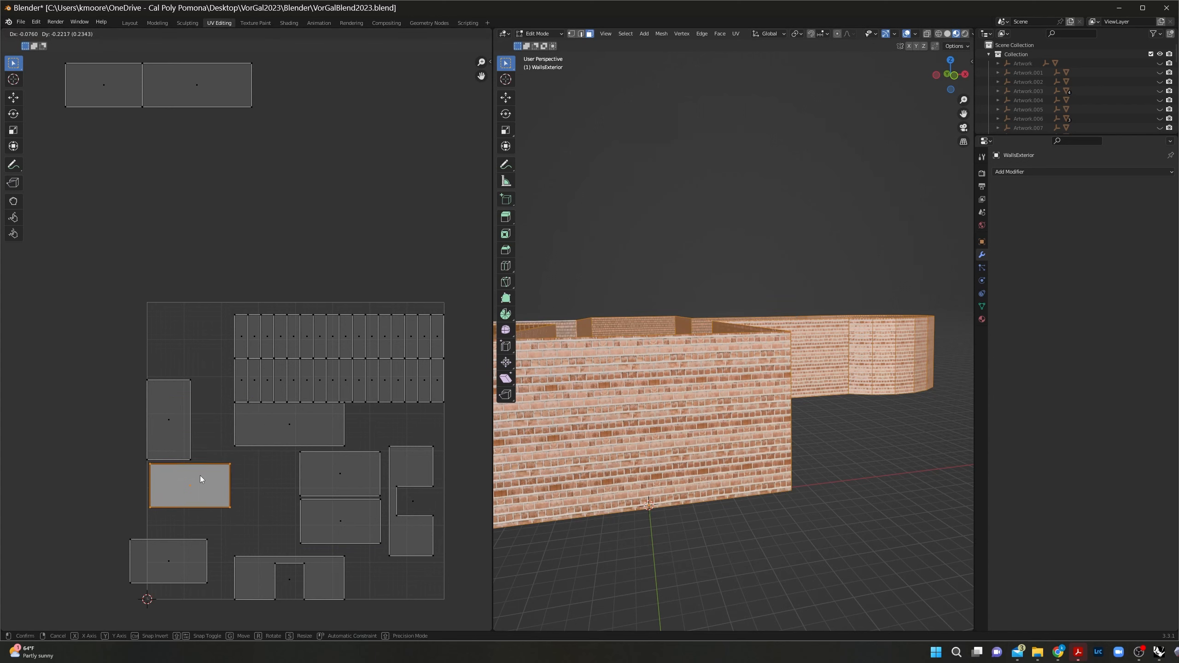
click(201, 477)
click(183, 553)
key(g)
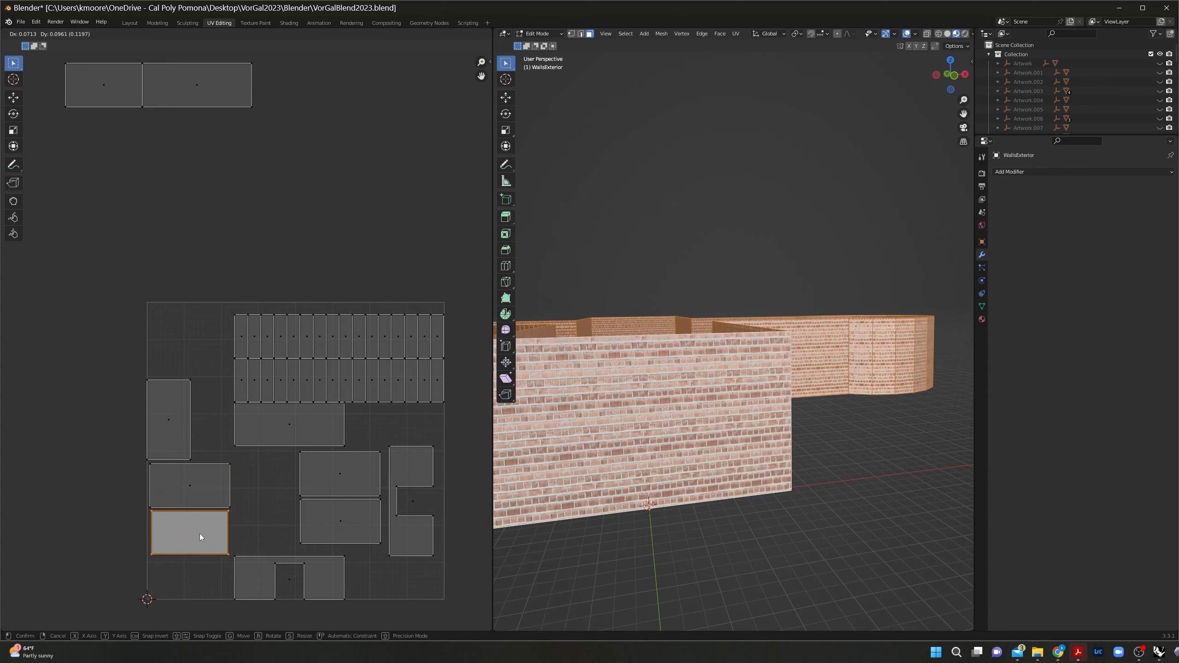
click(199, 534)
Step: Move the joined pair of wall UV islands from above the UV square to the left of the lower doorway island
click(154, 87)
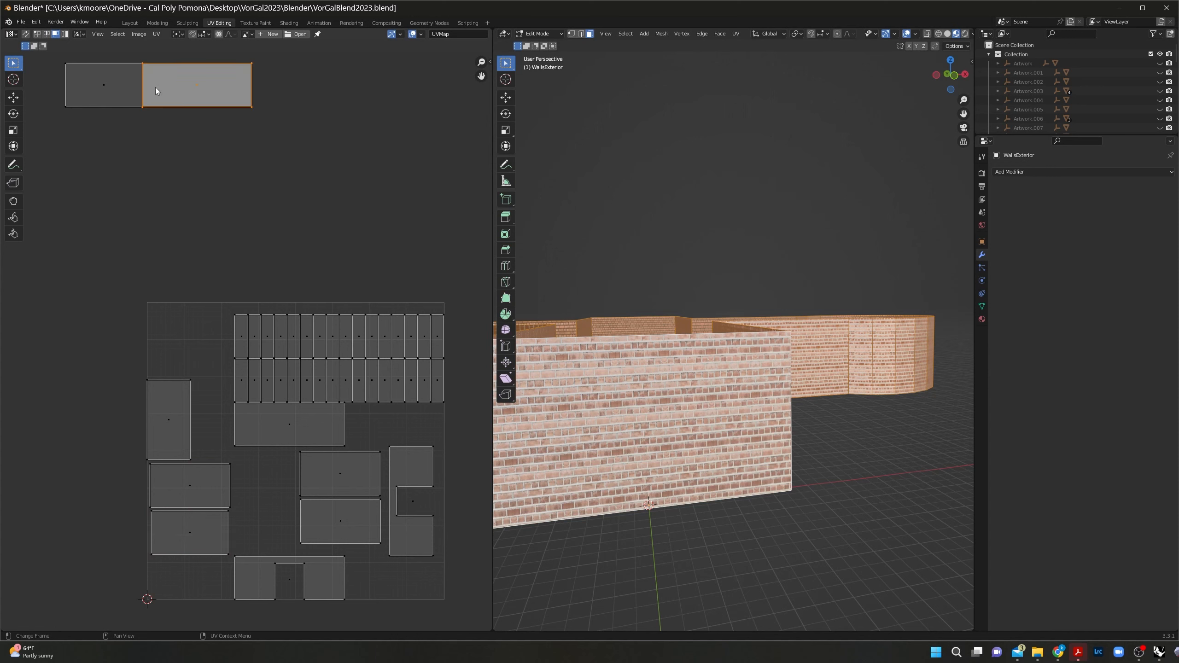
shift+click(94, 83)
key(g)
drag(141, 575, 80, 576)
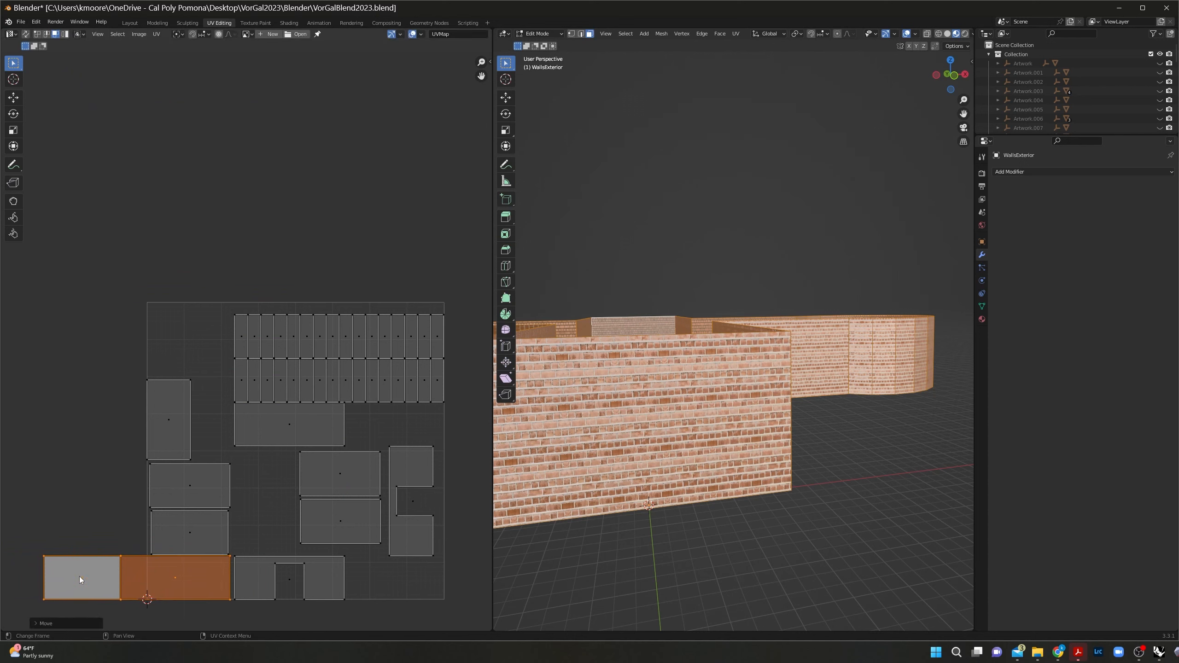
Step: Add the lower doorway island to the selection and shift all three right, starting the row at the UV square's left edge
shift+click(254, 569)
key(g)
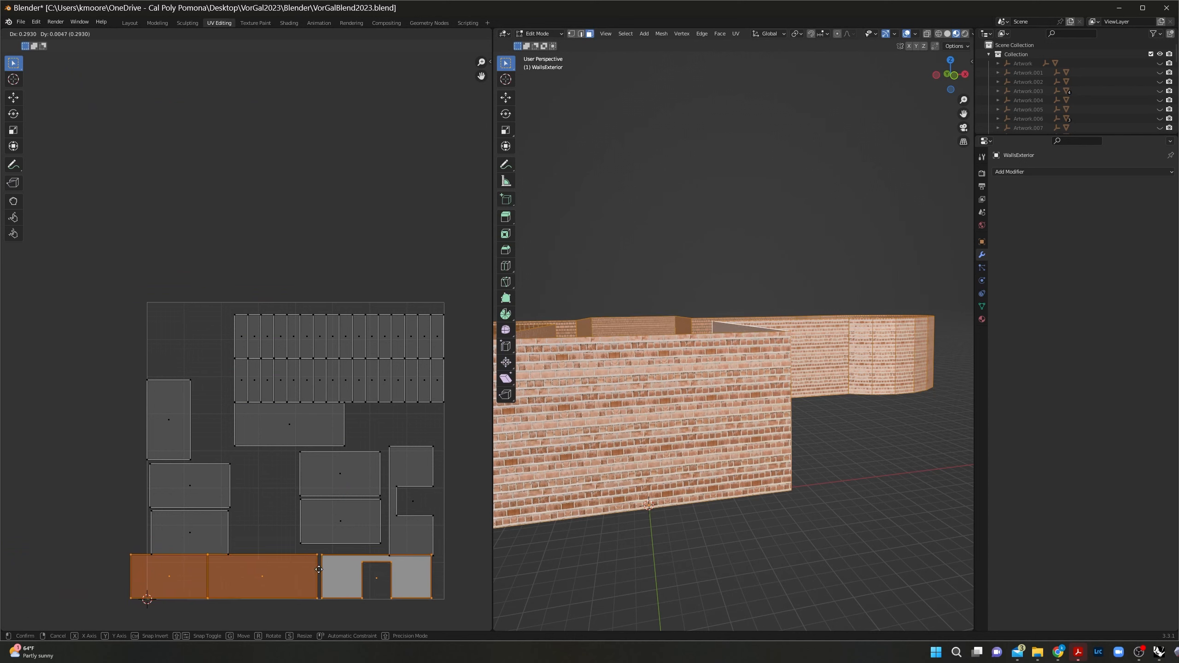
click(328, 558)
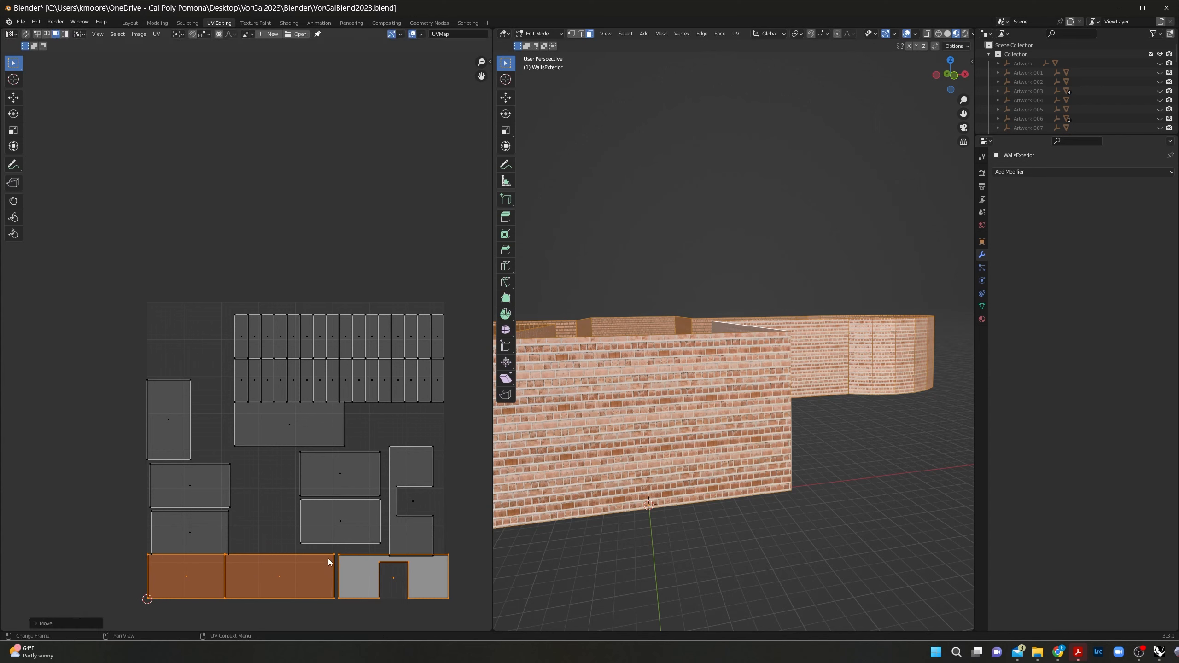
Step: Select all UV islands and scale them down to about 0.92 to fit inside the UV square
click(395, 538)
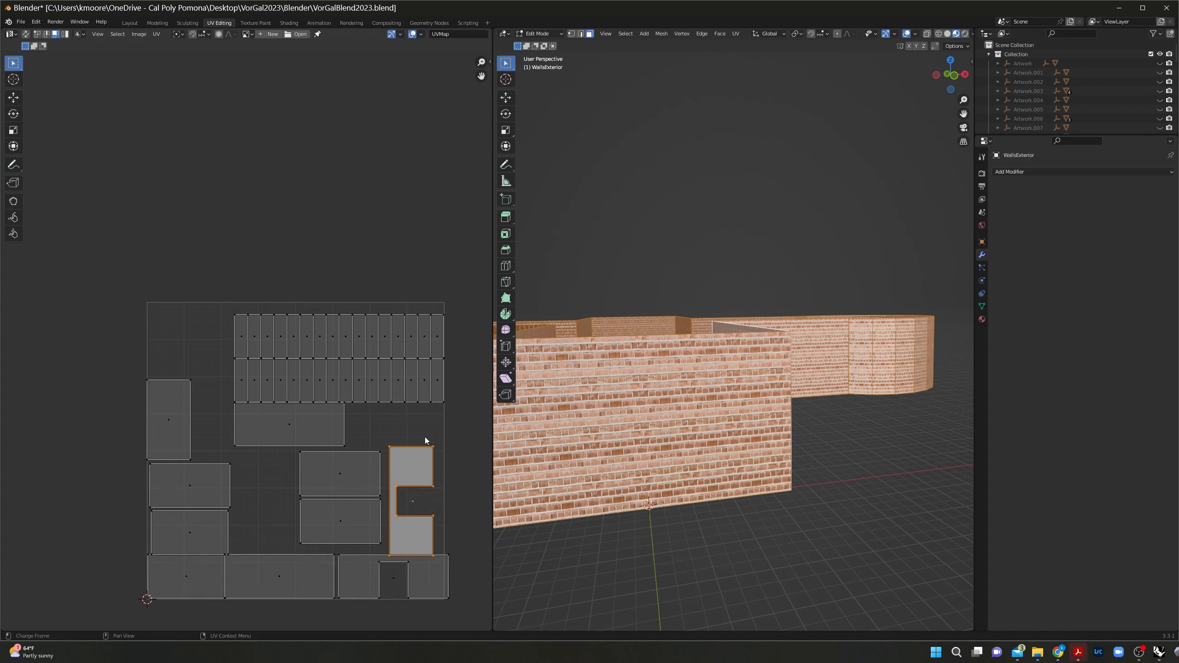
drag(474, 279, 137, 622)
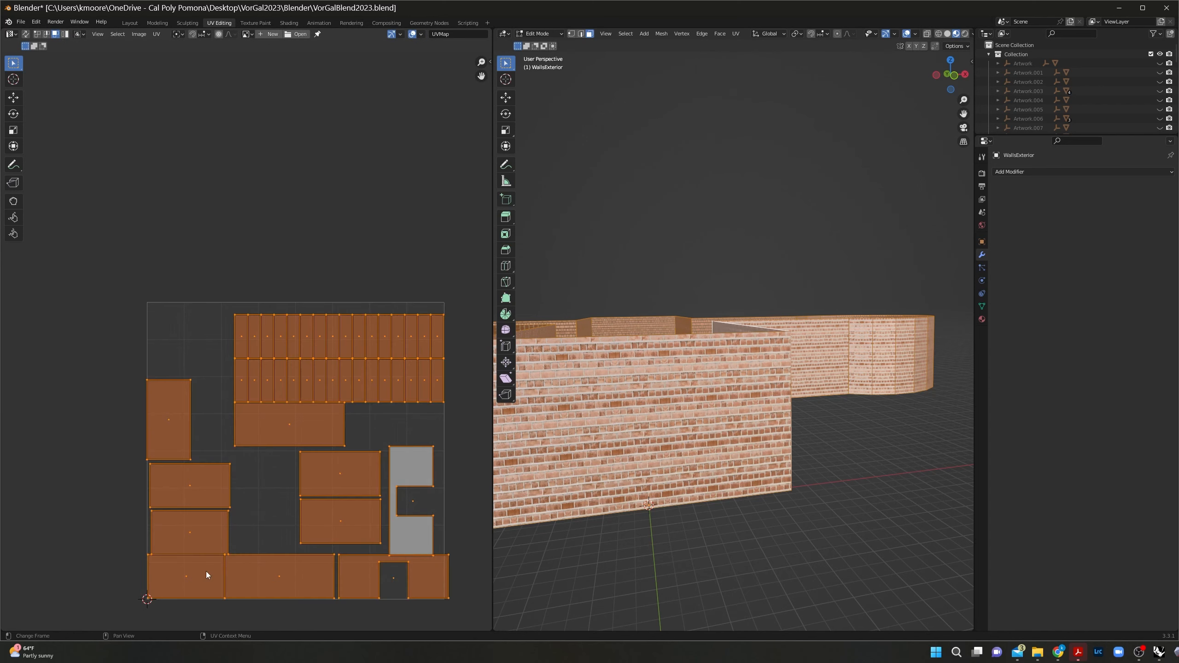
key(s)
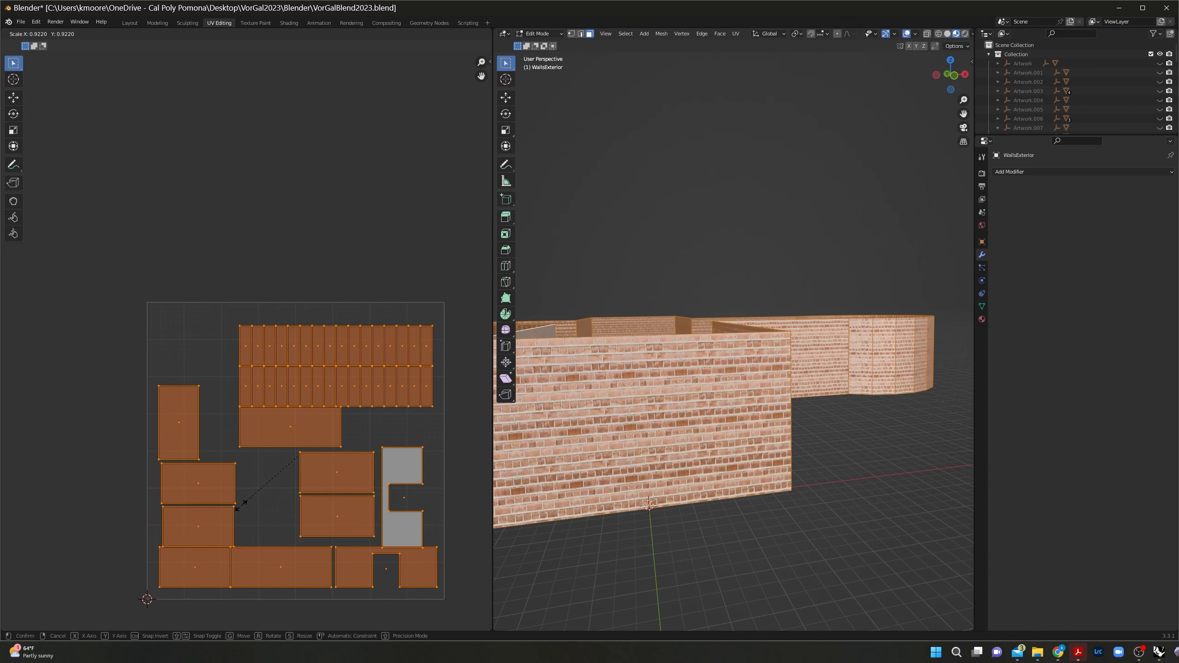
click(241, 503)
Step: Move both rows of narrow UV strips up and left to the upper edge of the UV square
click(200, 345)
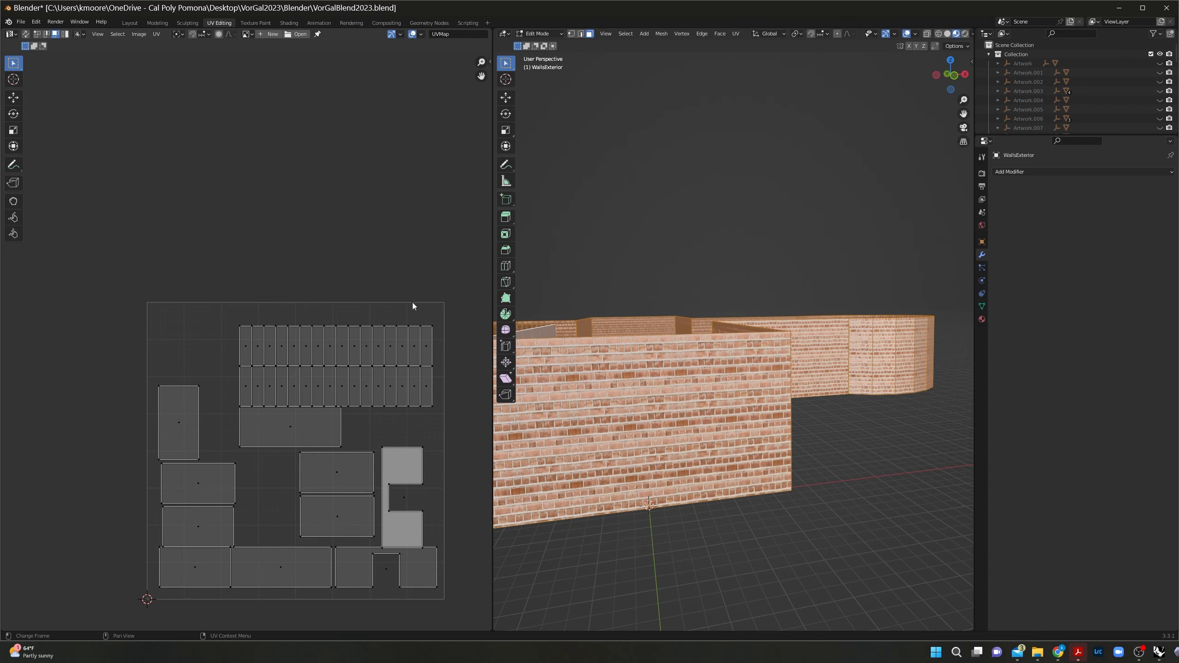
drag(438, 310, 233, 407)
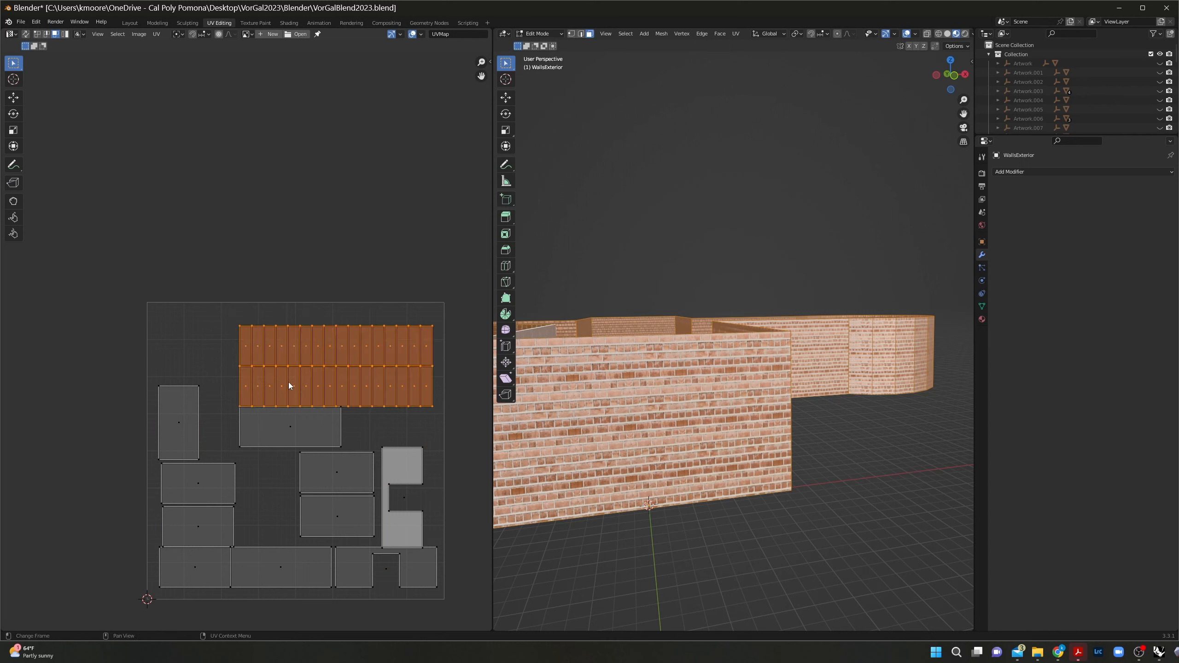
key(g)
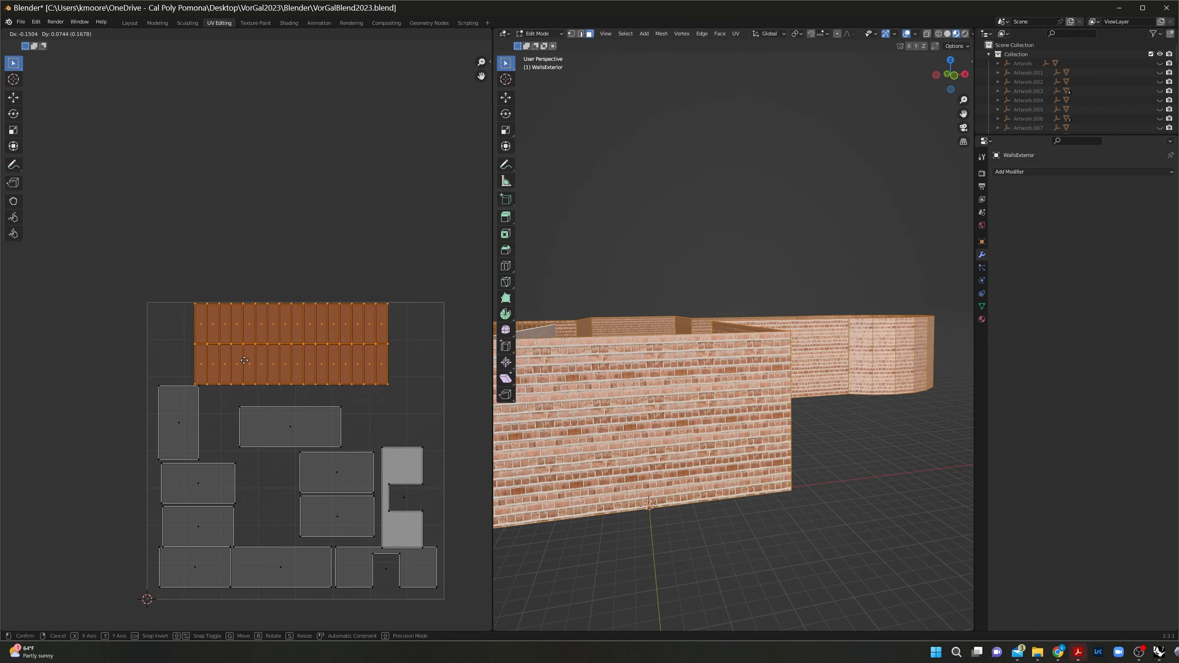
click(244, 361)
Step: Position the wide UV island beneath the strips, spread out the neighbouring islands, and inspect the bricks at the wall corner
click(287, 425)
key(g)
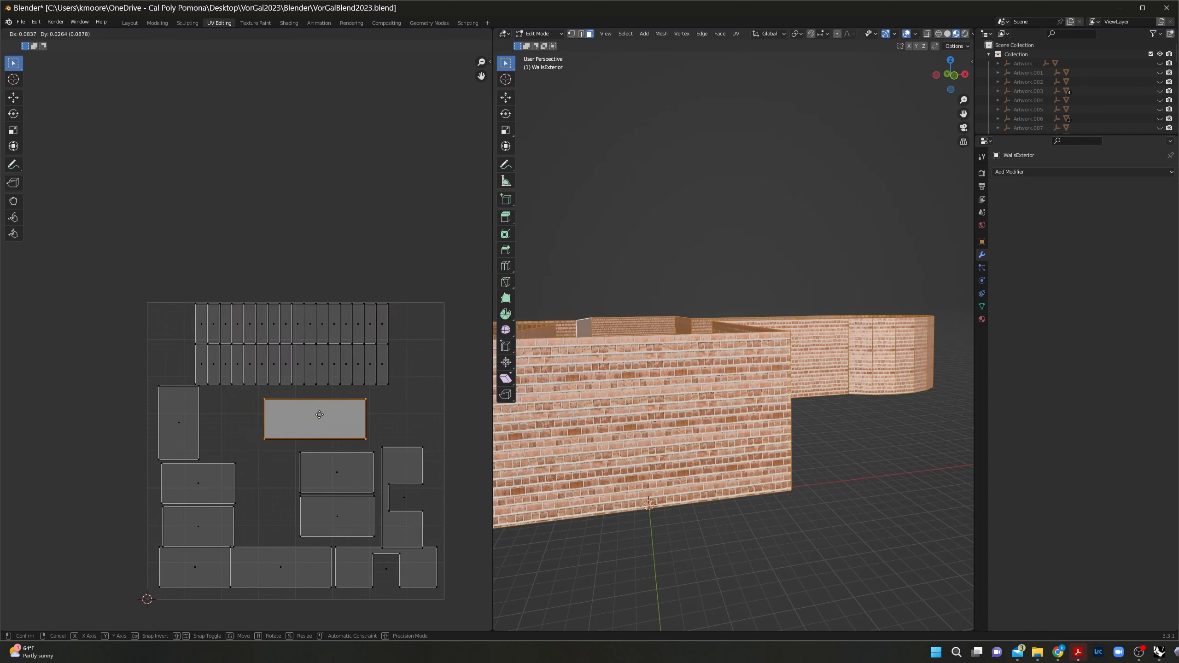
click(336, 413)
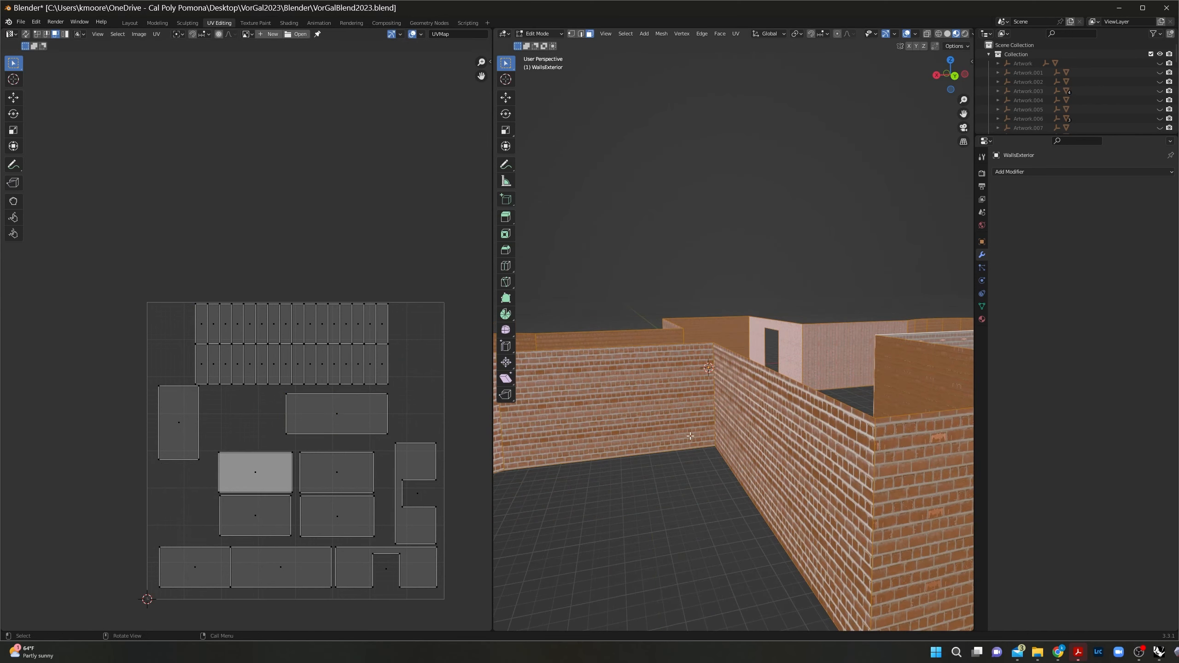
middle_drag(687, 418, 715, 488)
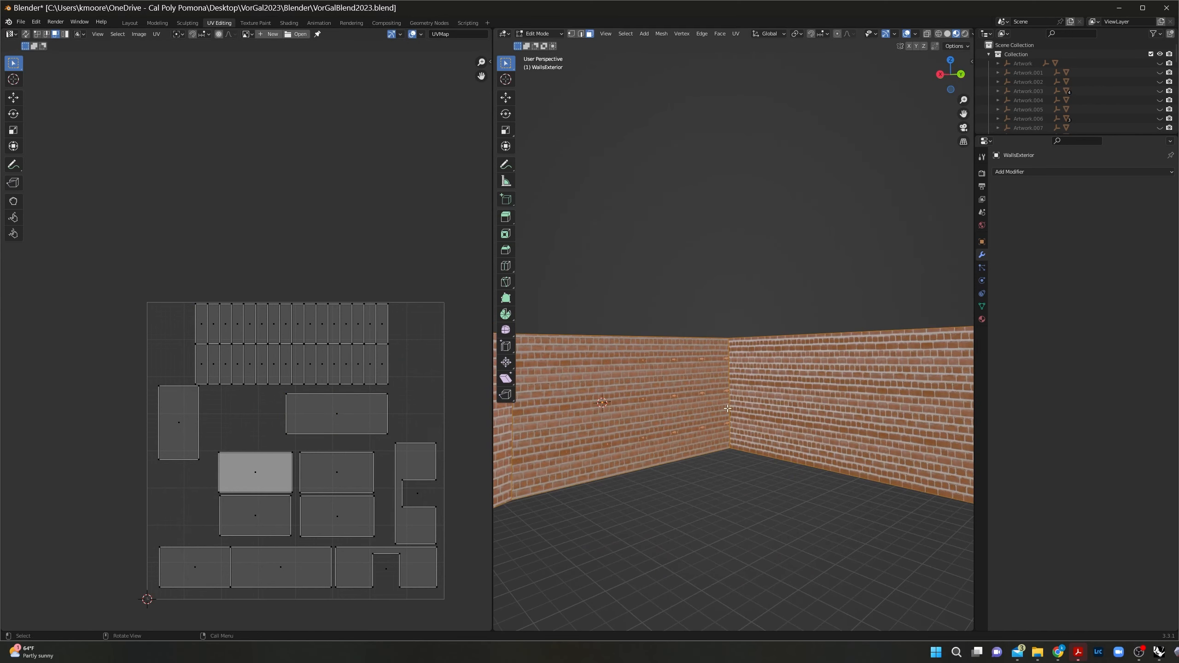